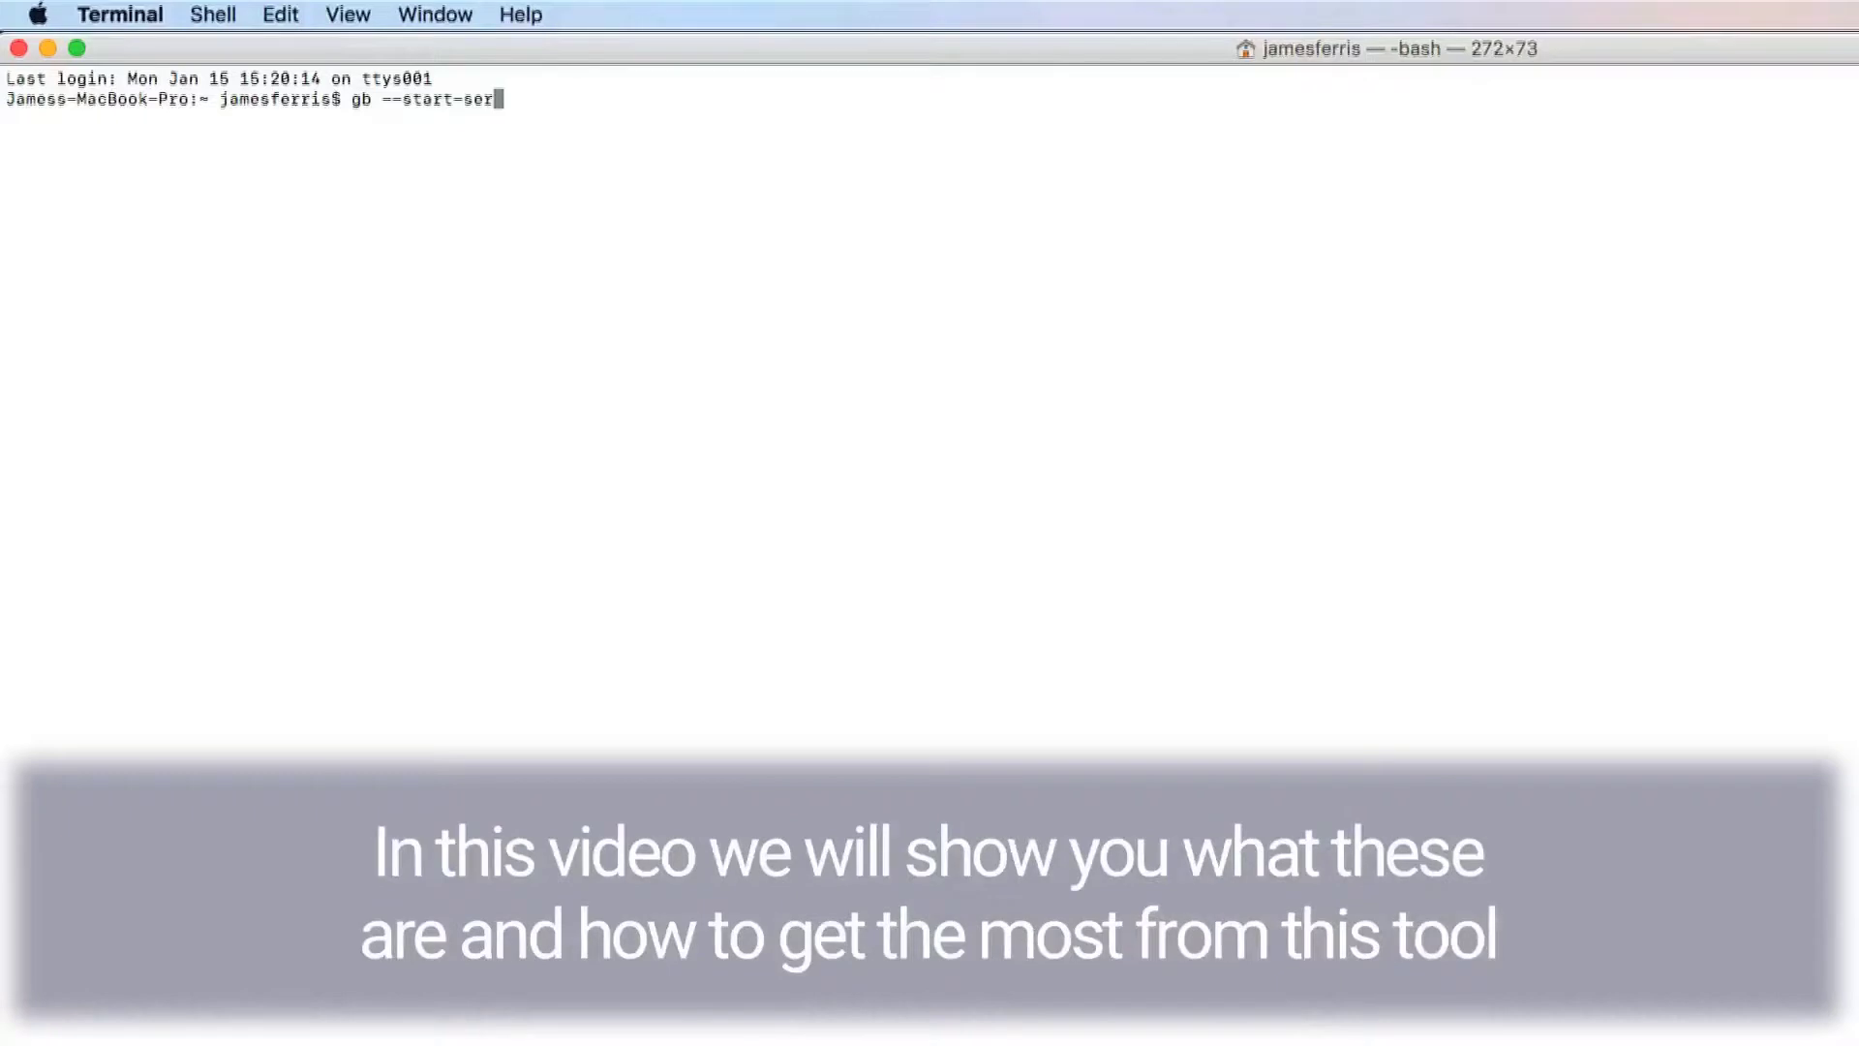
Launch the GameBench server with gb --start-server and wait until it reports the device ready.
{"action": "type", "text": "er"}
{"action": "key", "text": "Return"}
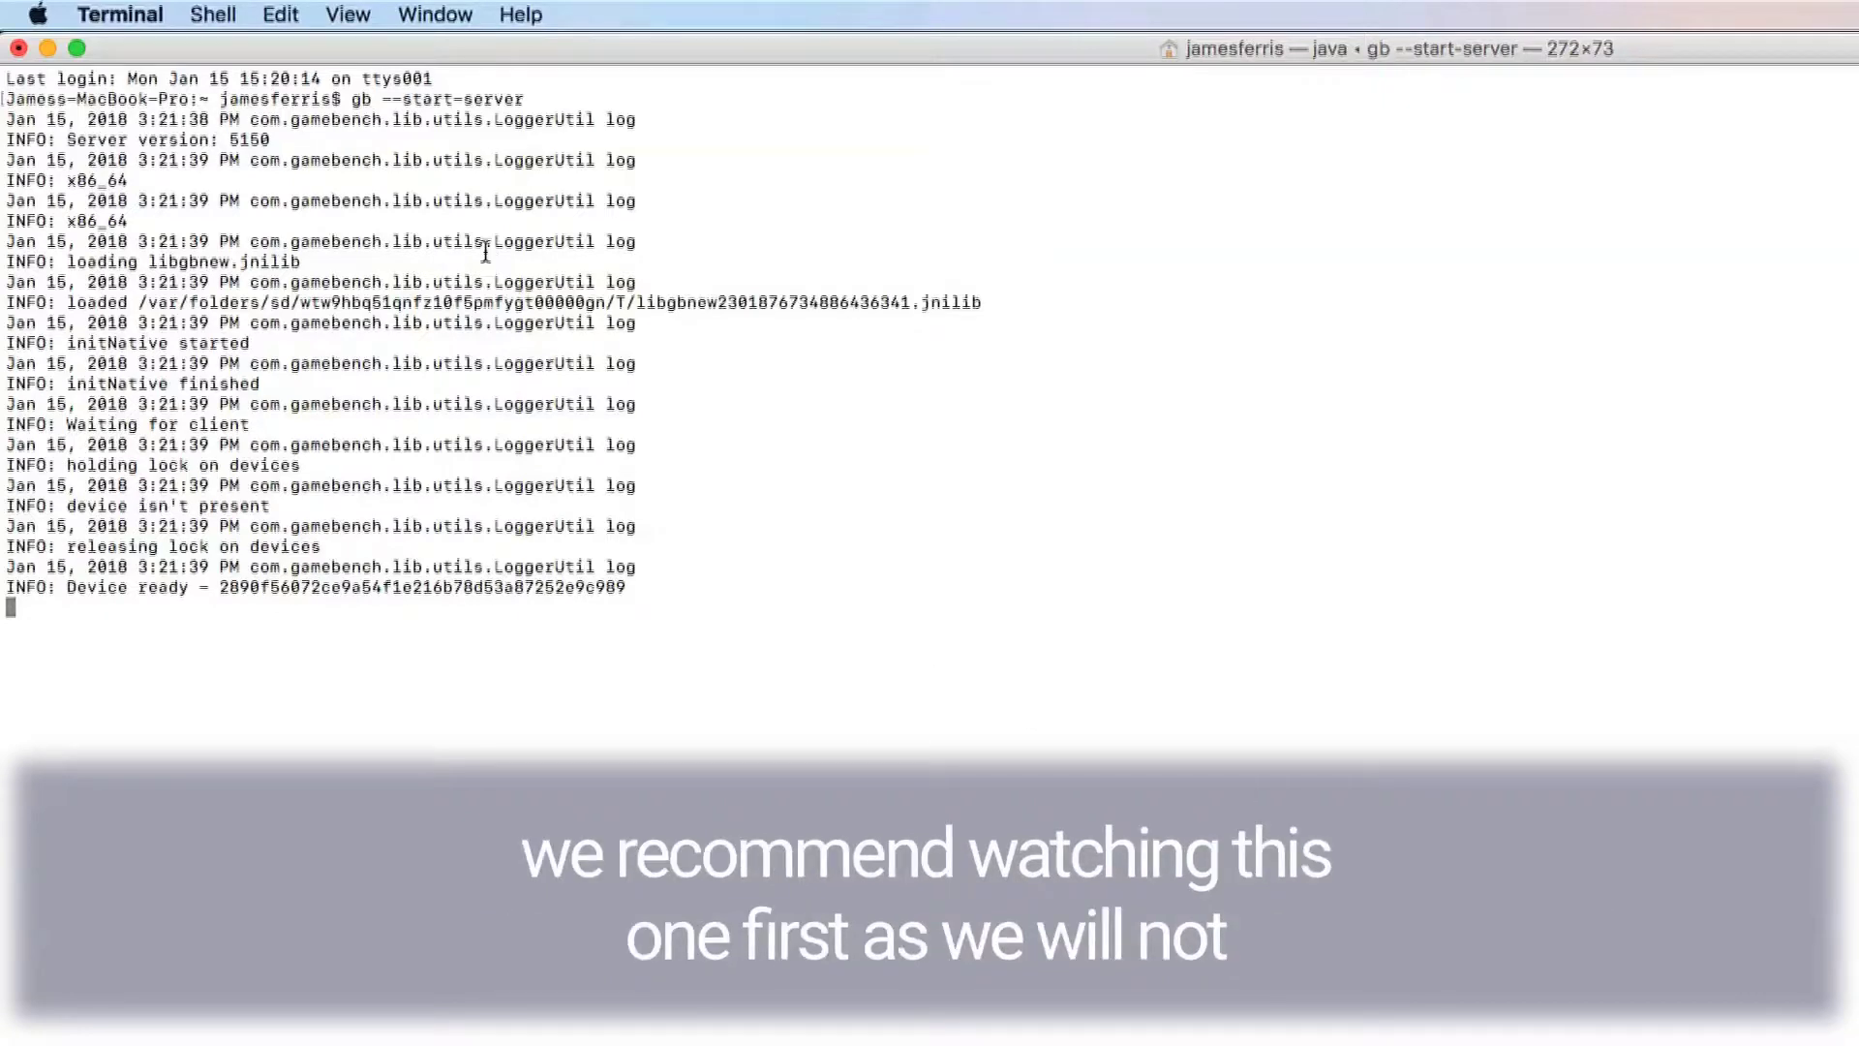
Open a second Terminal tab with Basic settings.
{"action": "left_click", "coordinate": [215, 13]}
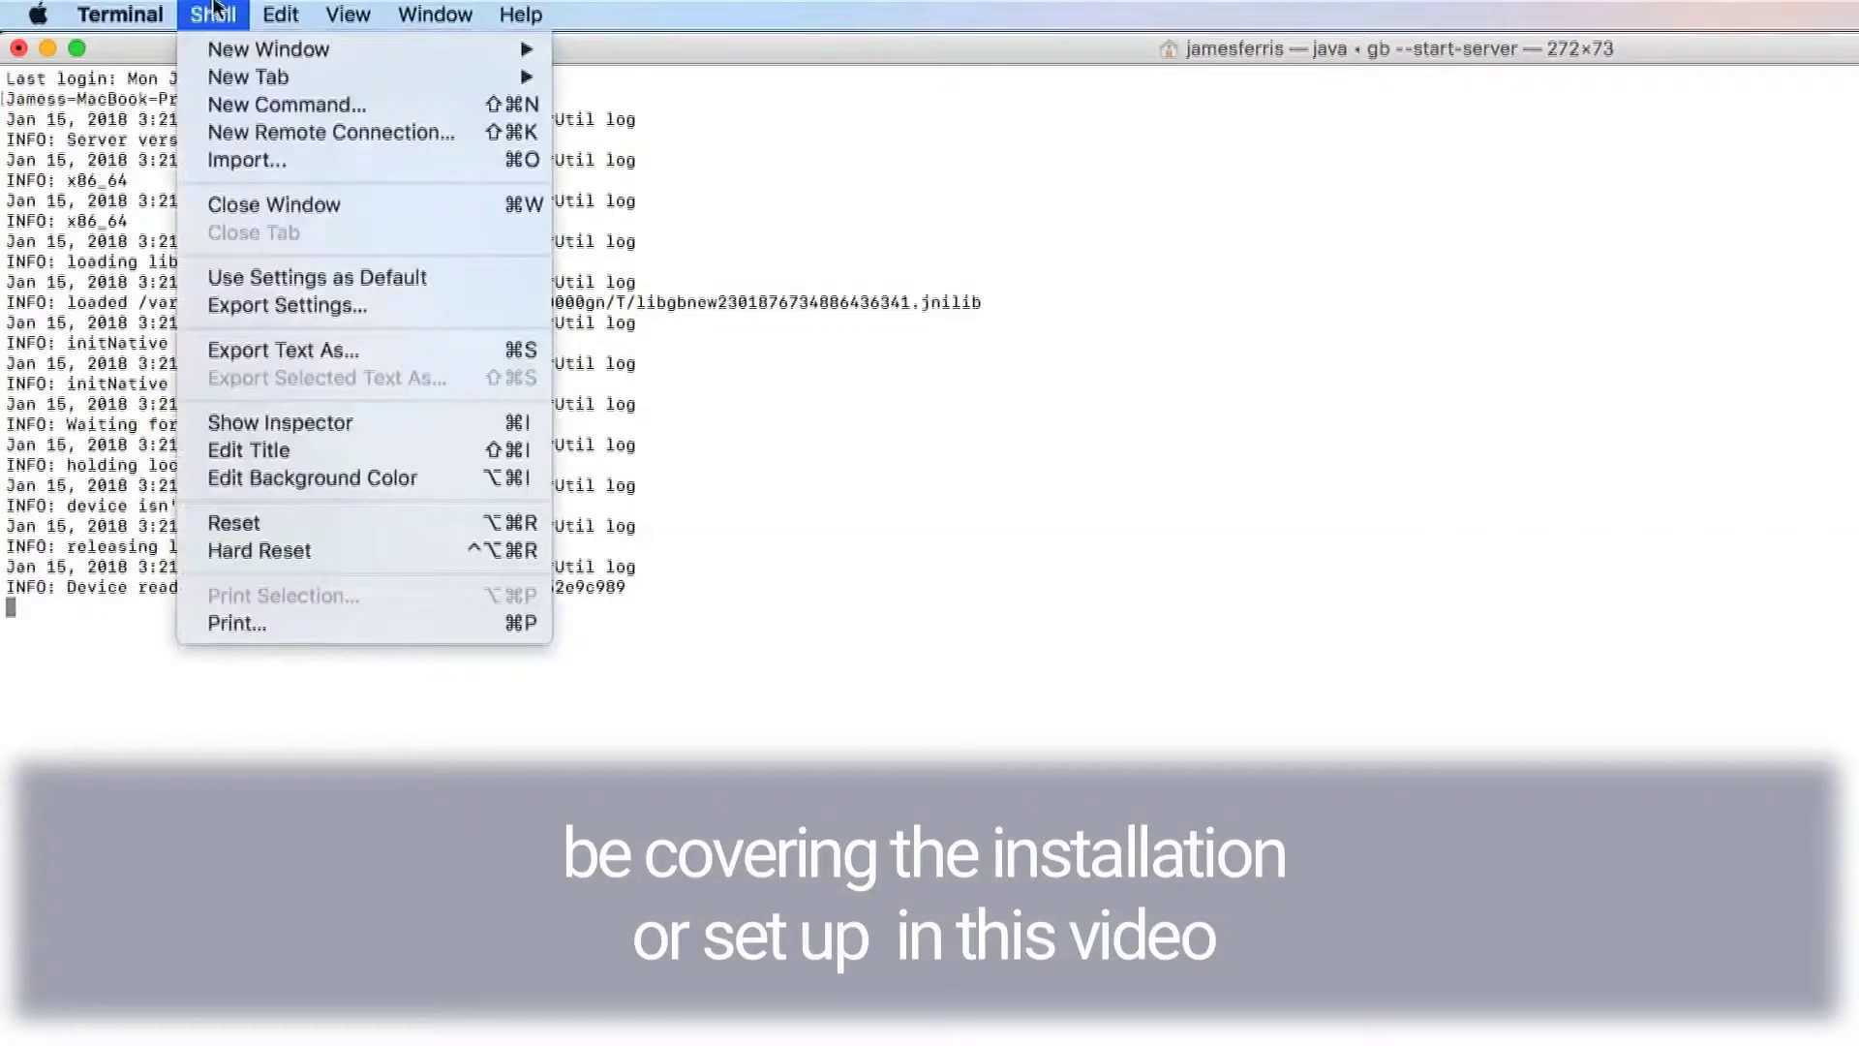
{"action": "mouse_move", "coordinate": [273, 77]}
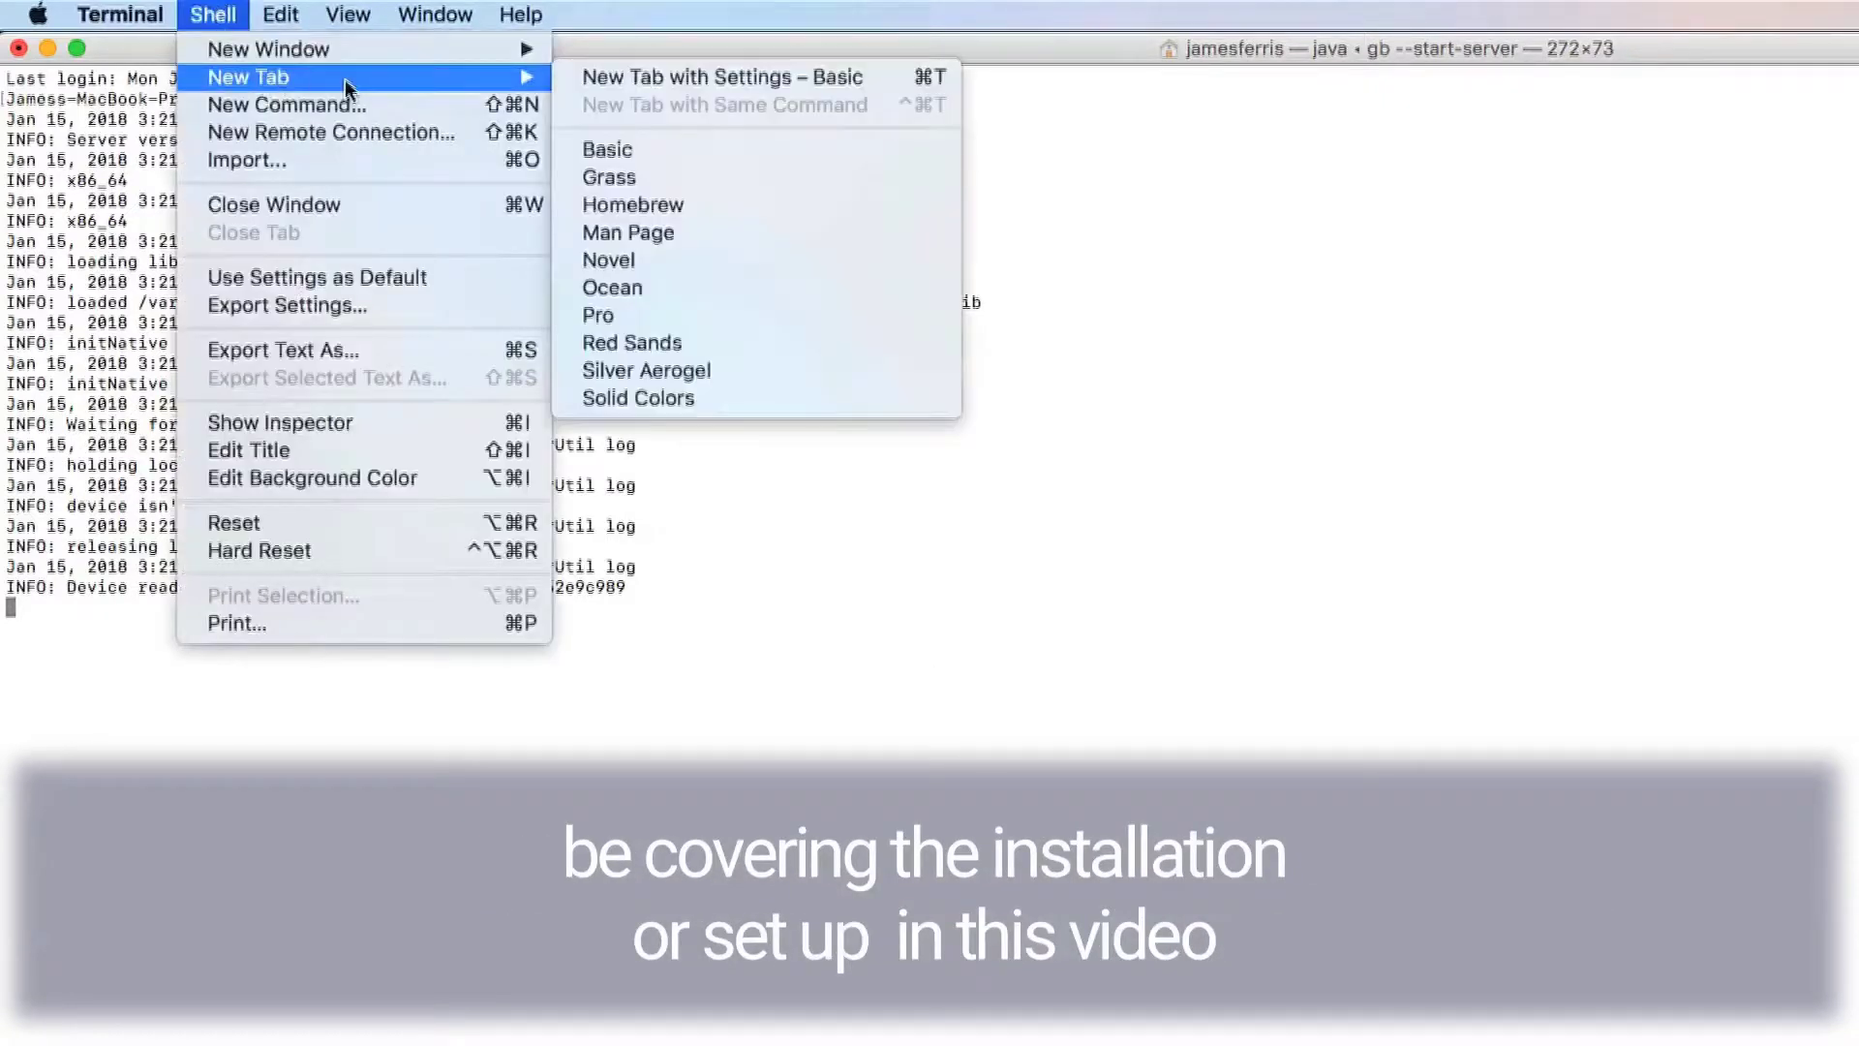
{"action": "left_click", "coordinate": [647, 76]}
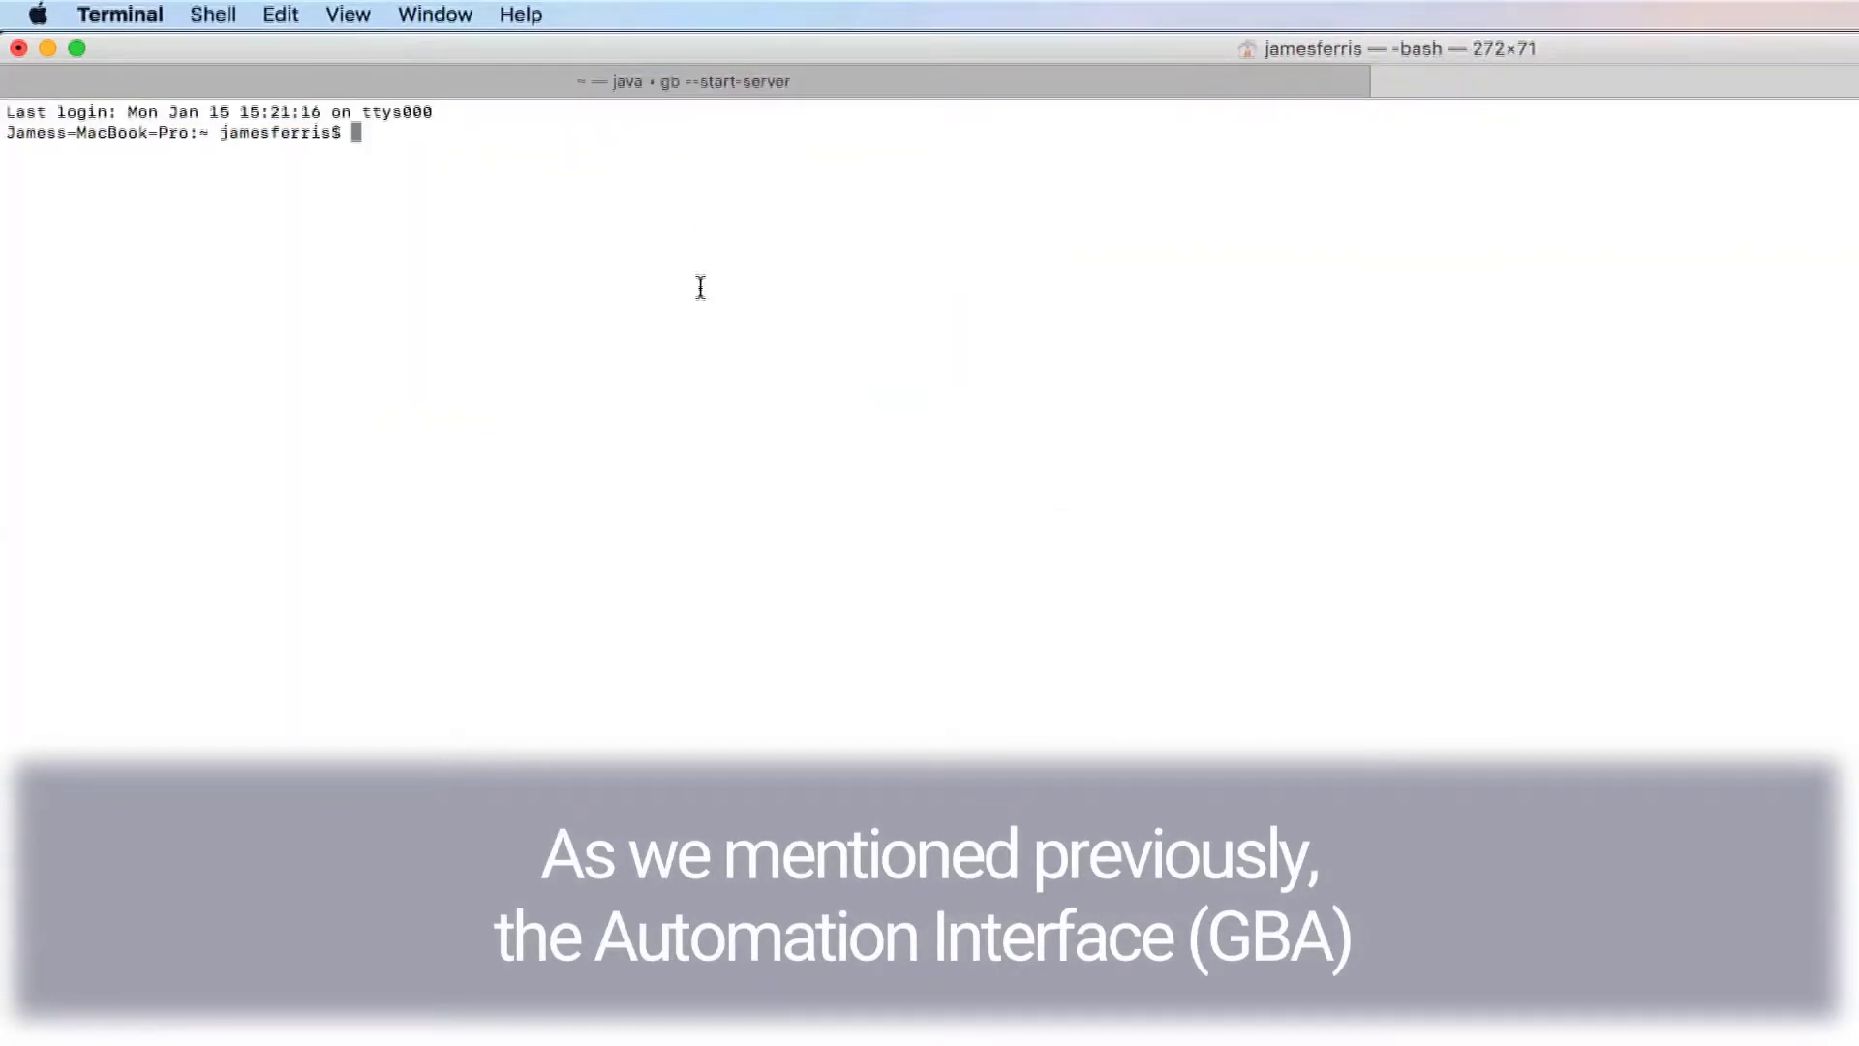
List connected devices with gb --list-devices and copy the iPhone's UDID.
{"action": "type", "text": "gb "}
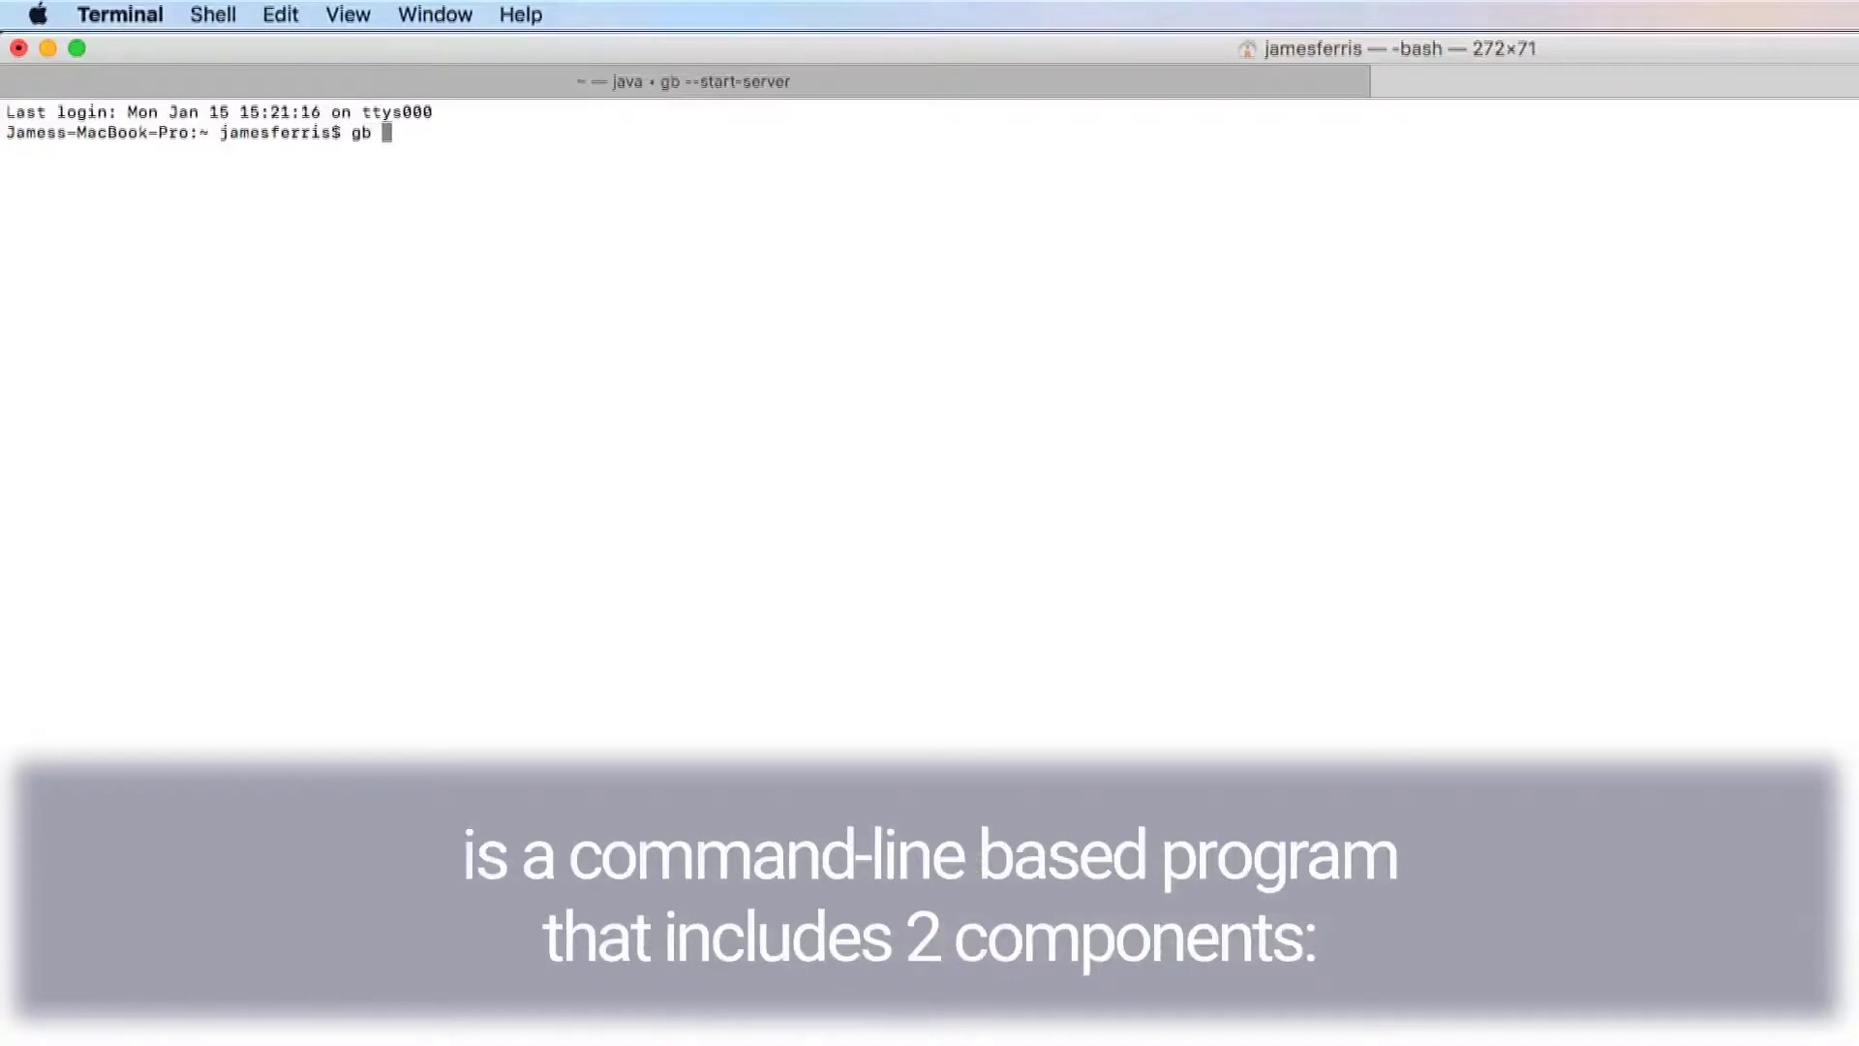
{"action": "type", "text": "--list-d"}
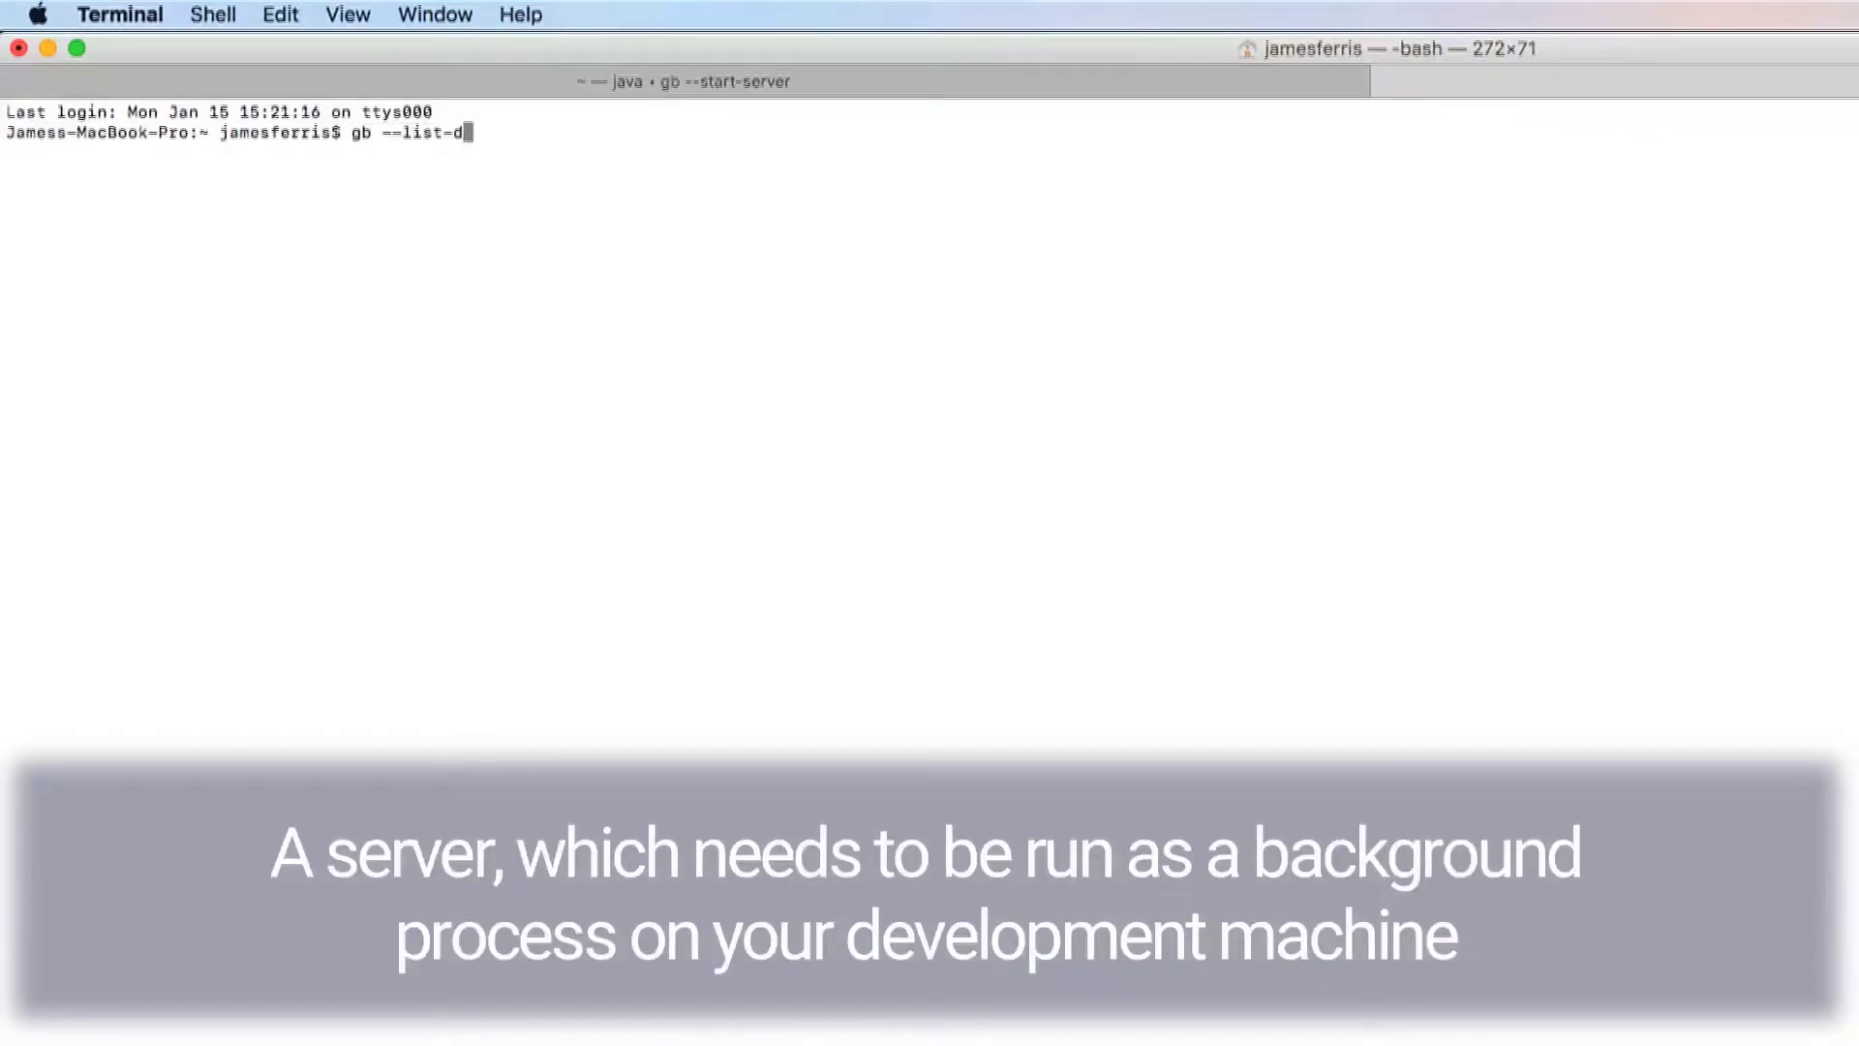
{"action": "type", "text": "evices"}
{"action": "key", "text": "Return"}
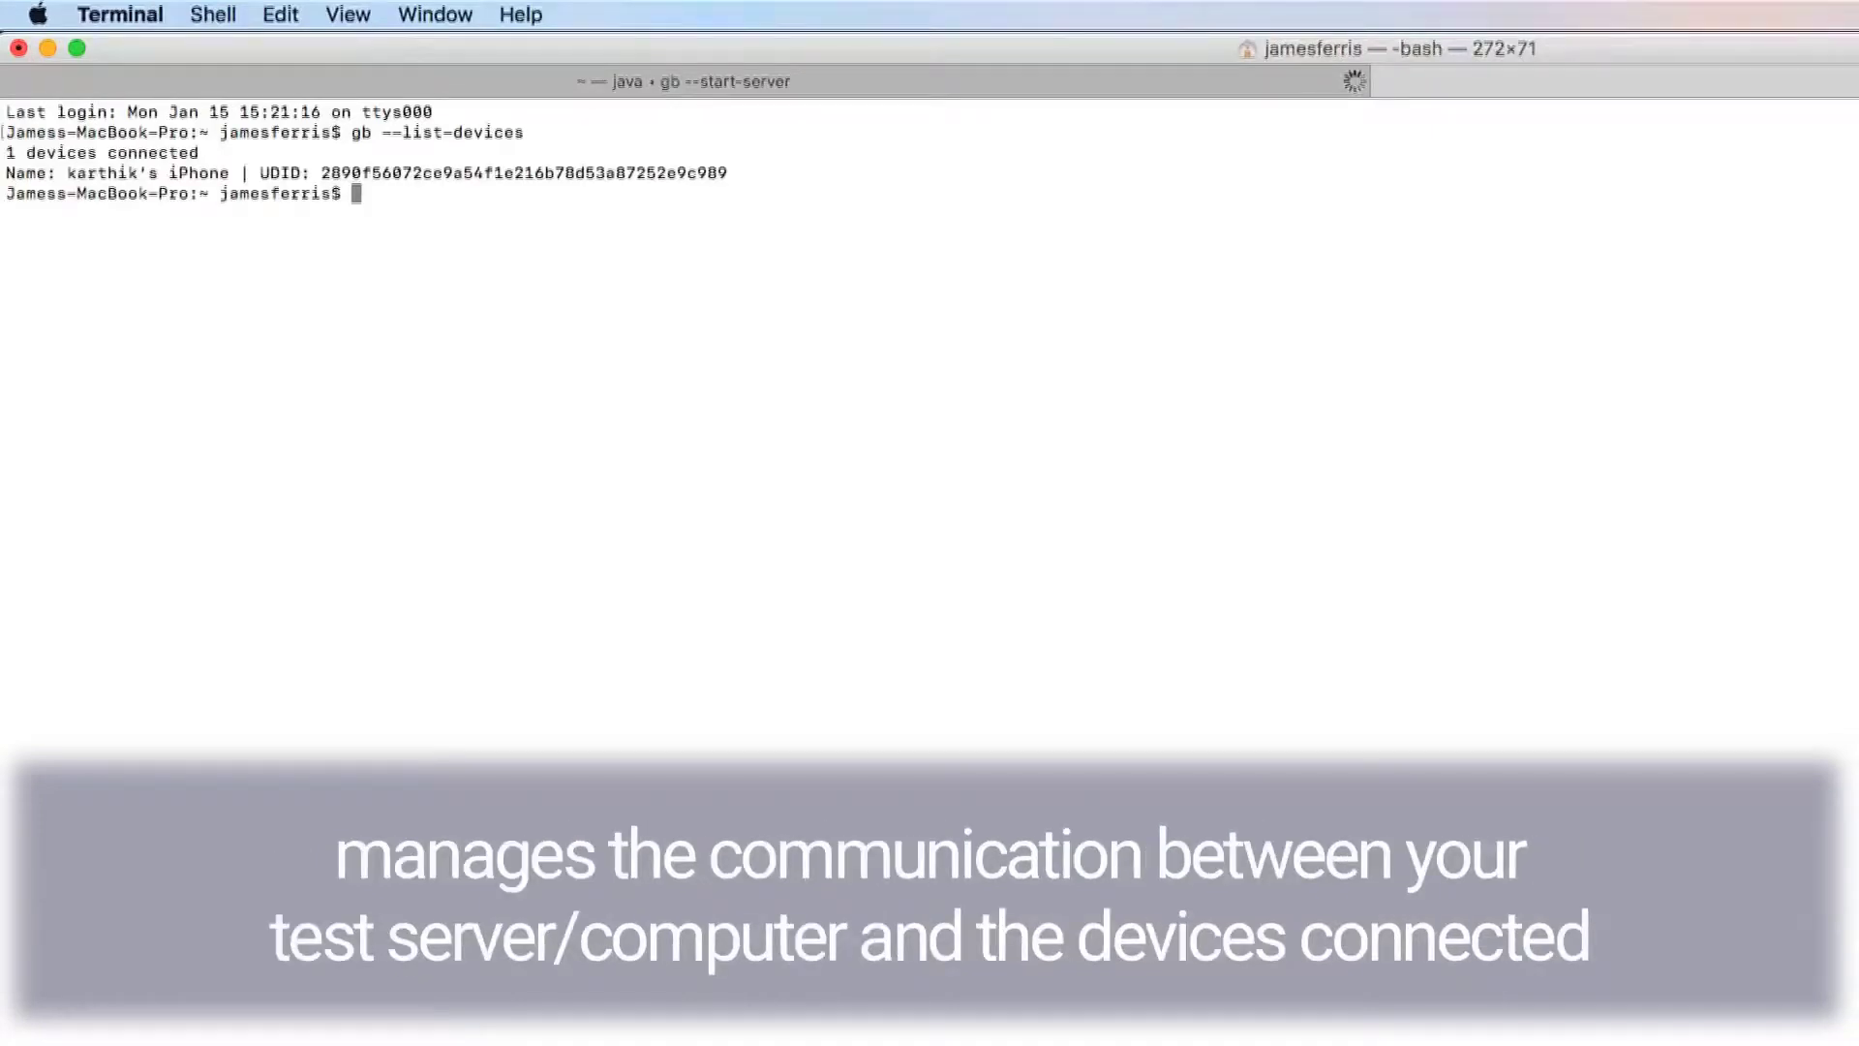
{"action": "left_click_drag", "start_coordinate": [315, 173], "coordinate": [762, 176]}
{"action": "key", "text": "super+c"}
{"action": "left_click", "coordinate": [768, 229]}
Run gb --list-apps without a device, getting the missing-argument error.
{"action": "type", "text": "gb --lis"}
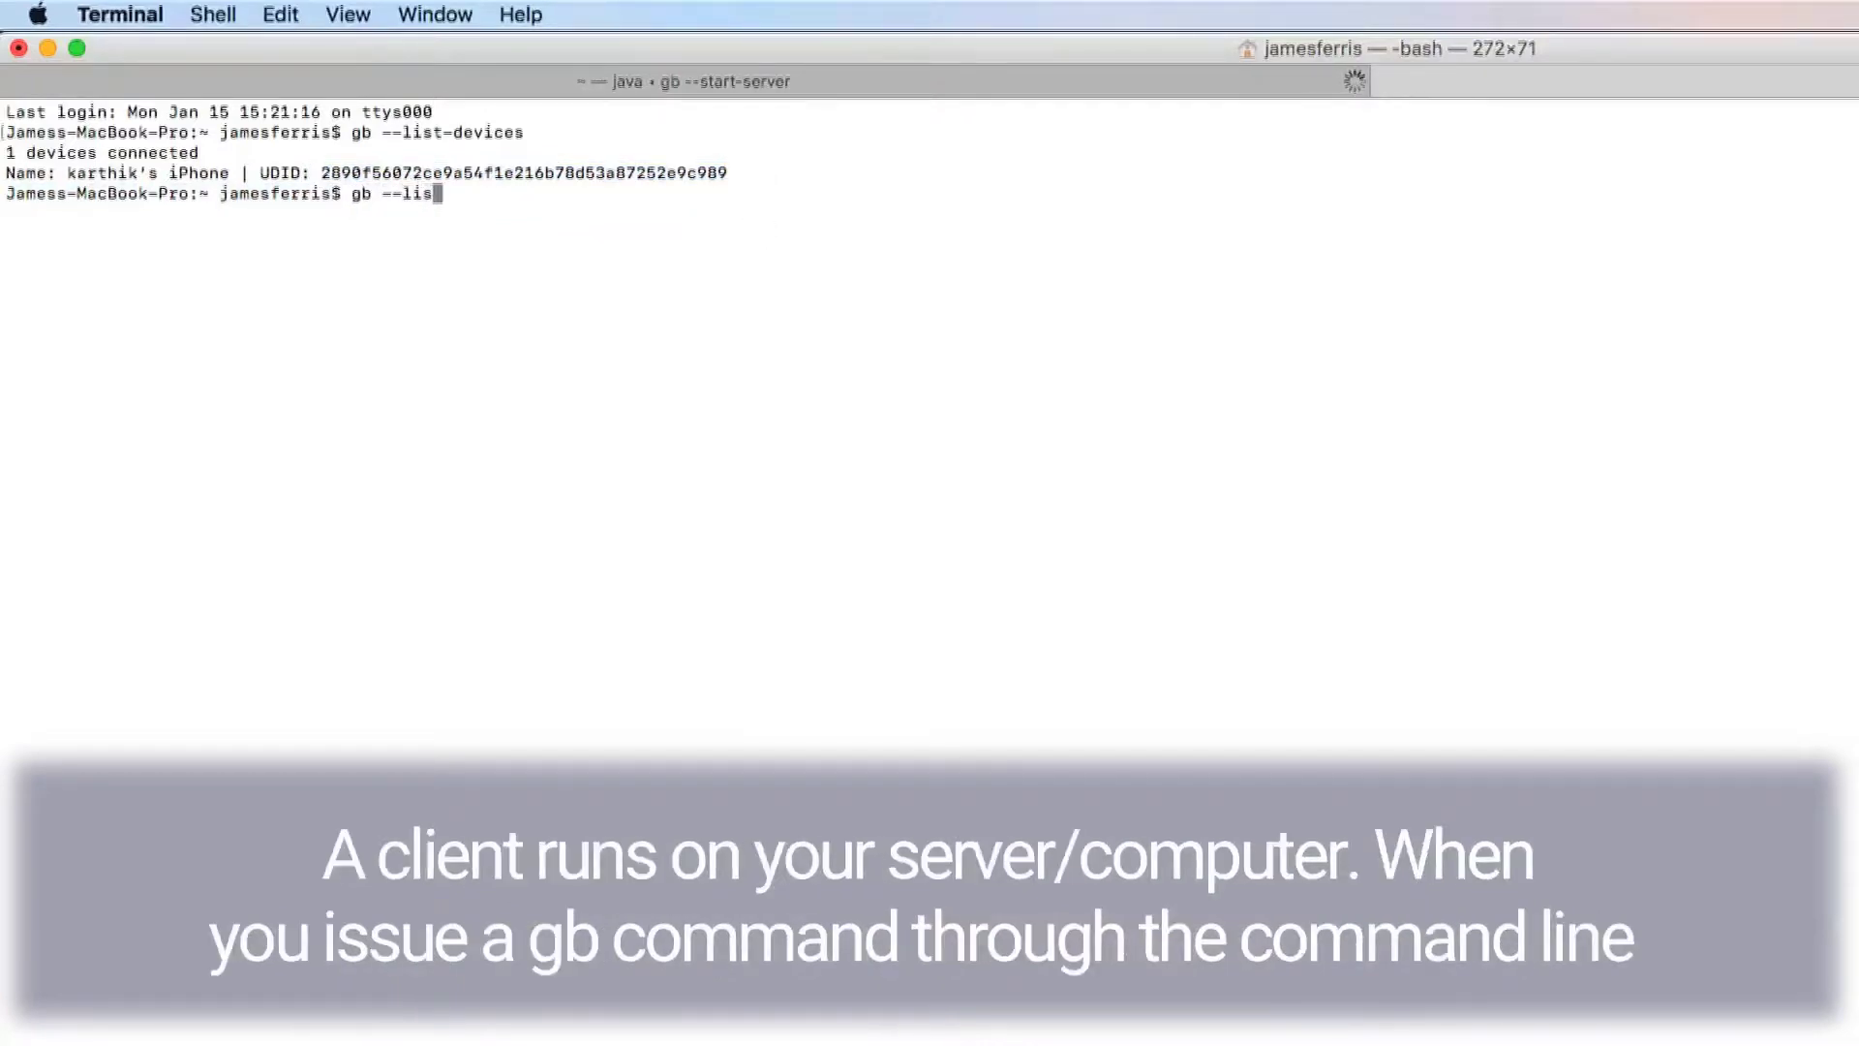
{"action": "type", "text": "t-apps"}
{"action": "key", "text": "Return"}
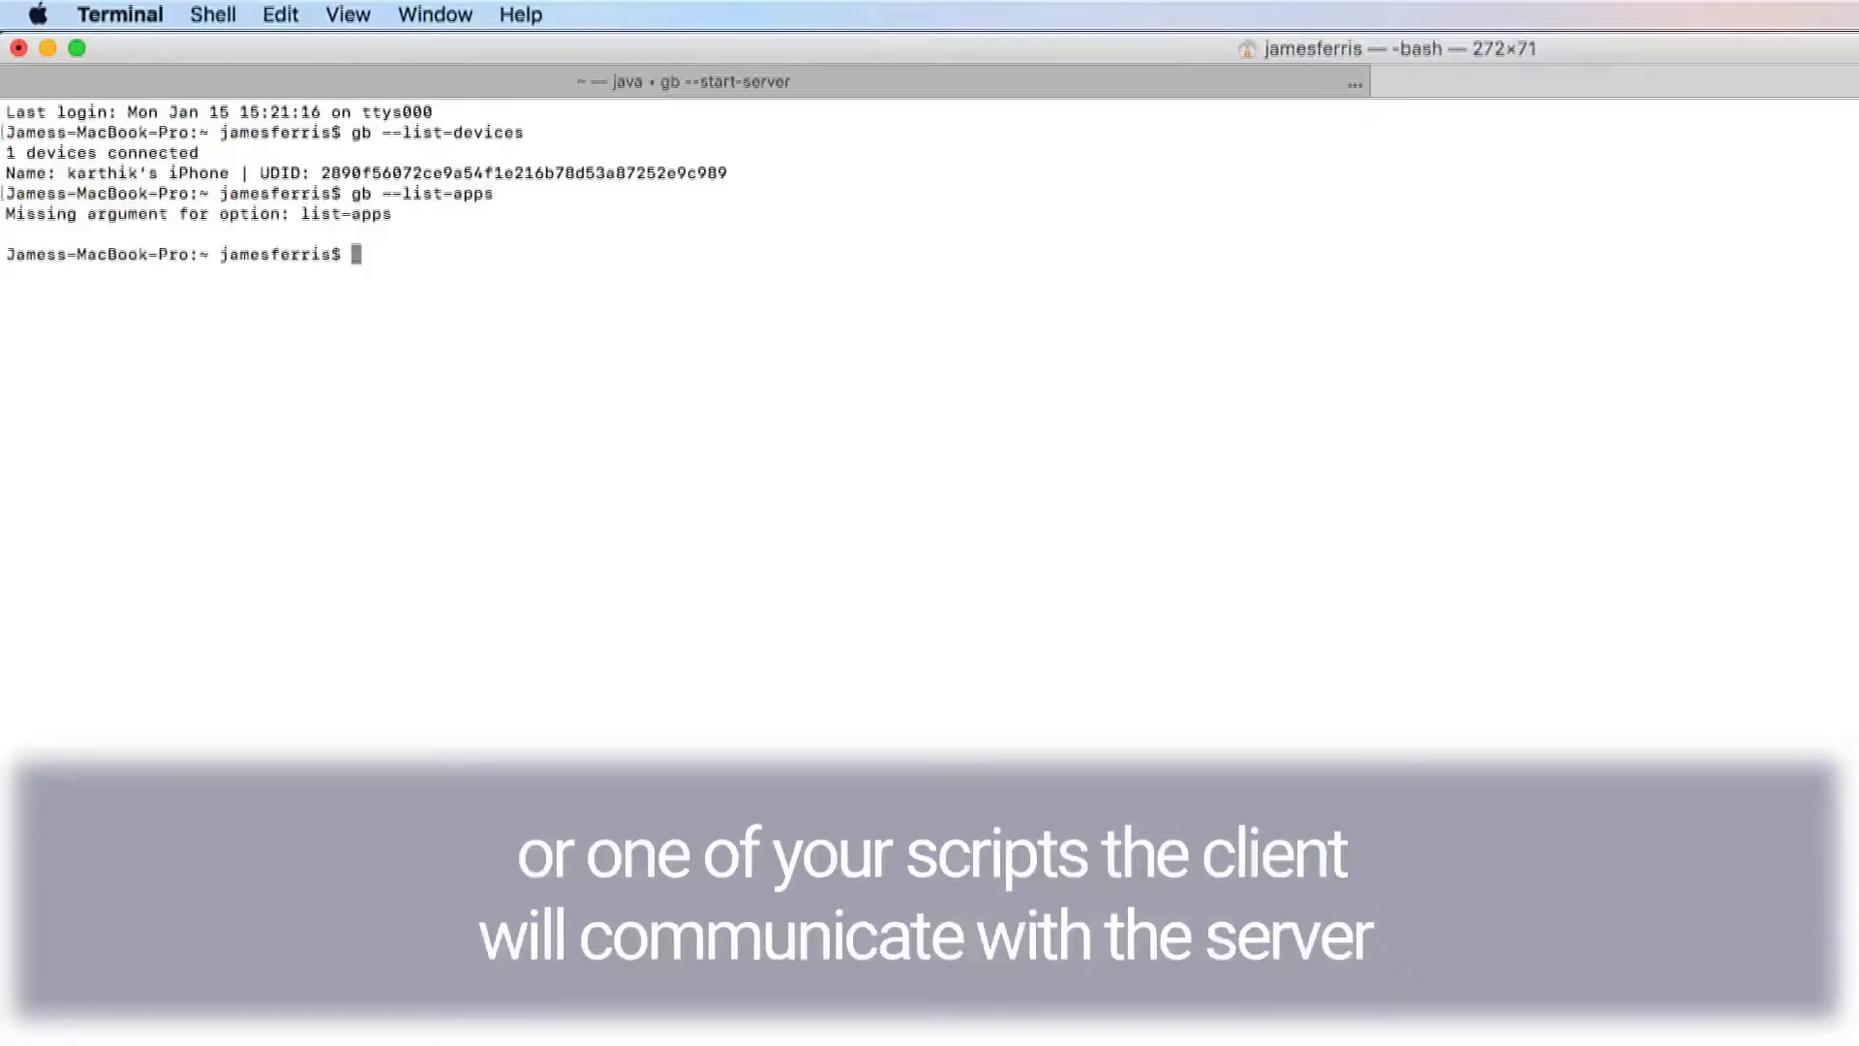
{"action": "type", "text": "gb"}
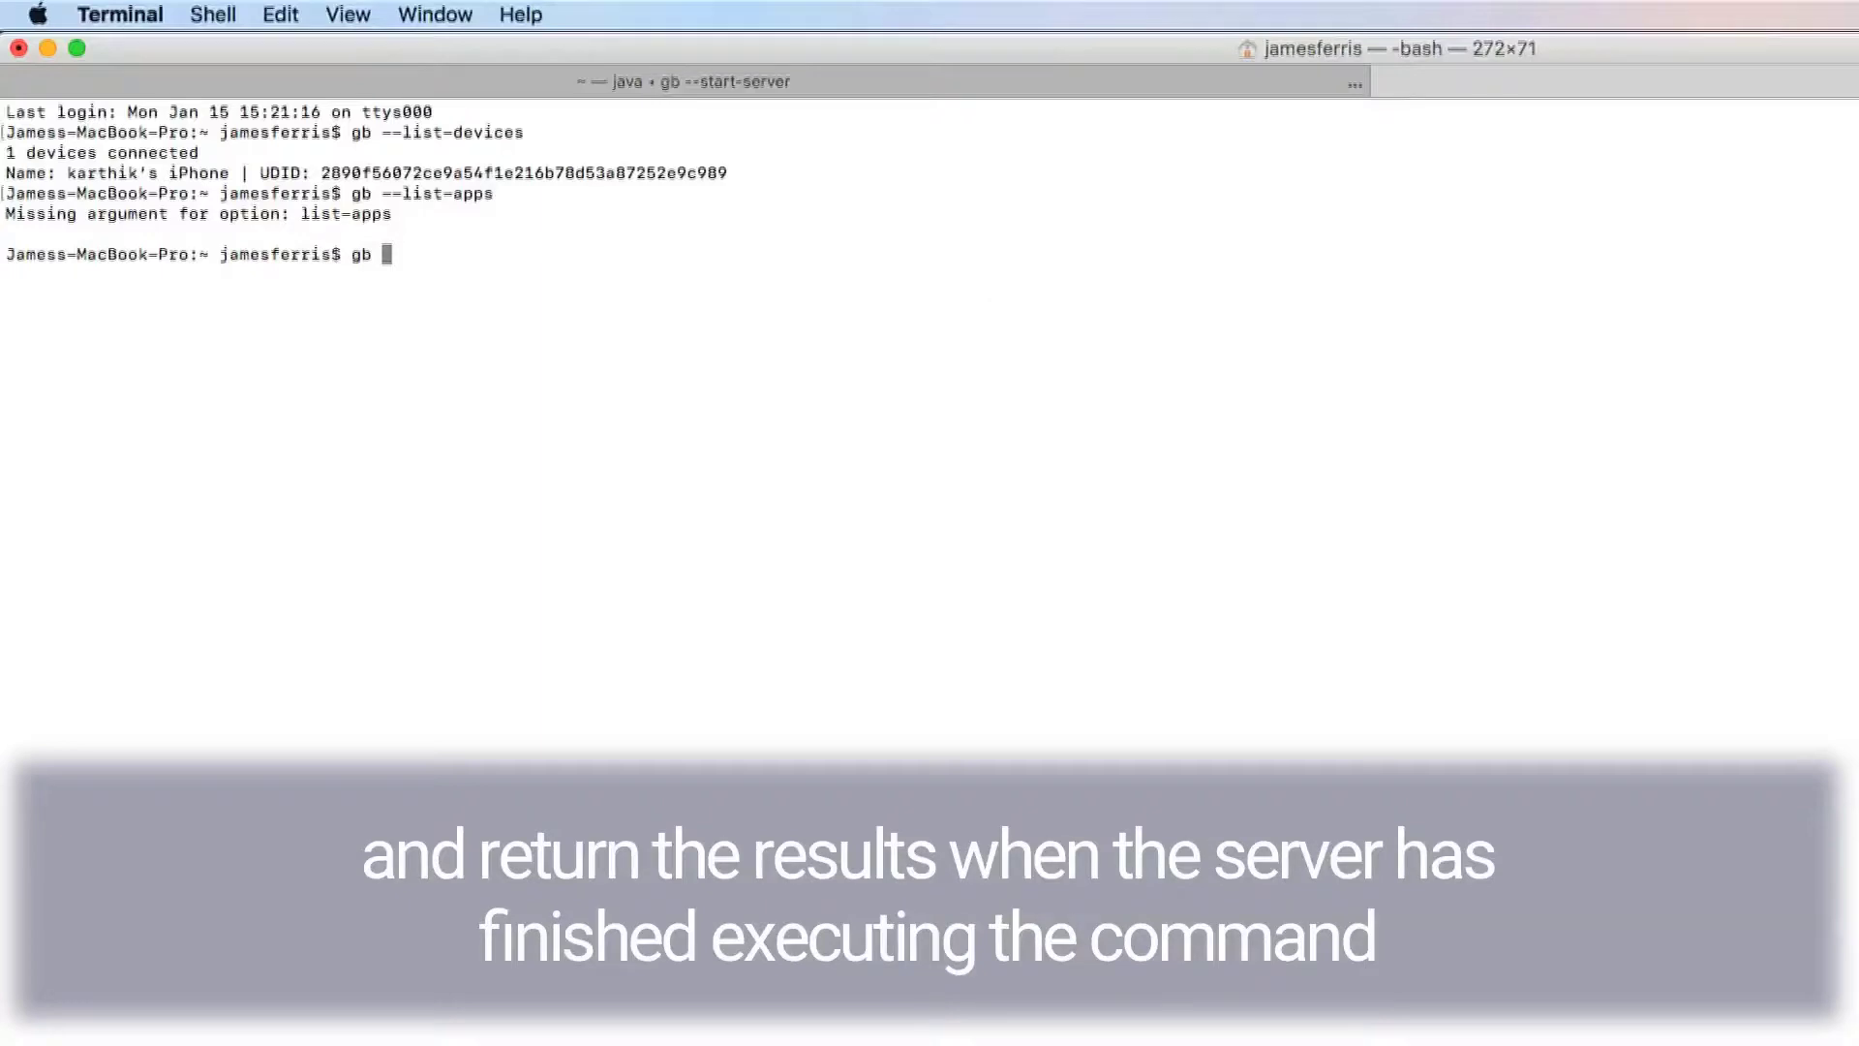
List the device's installed apps by its UDID, then review the gb --help output.
{"action": "type", "text": "--list-apps  2890f56072ce9a54f1e216b78d53a87252e9c989"}
{"action": "key", "text": "Return"}
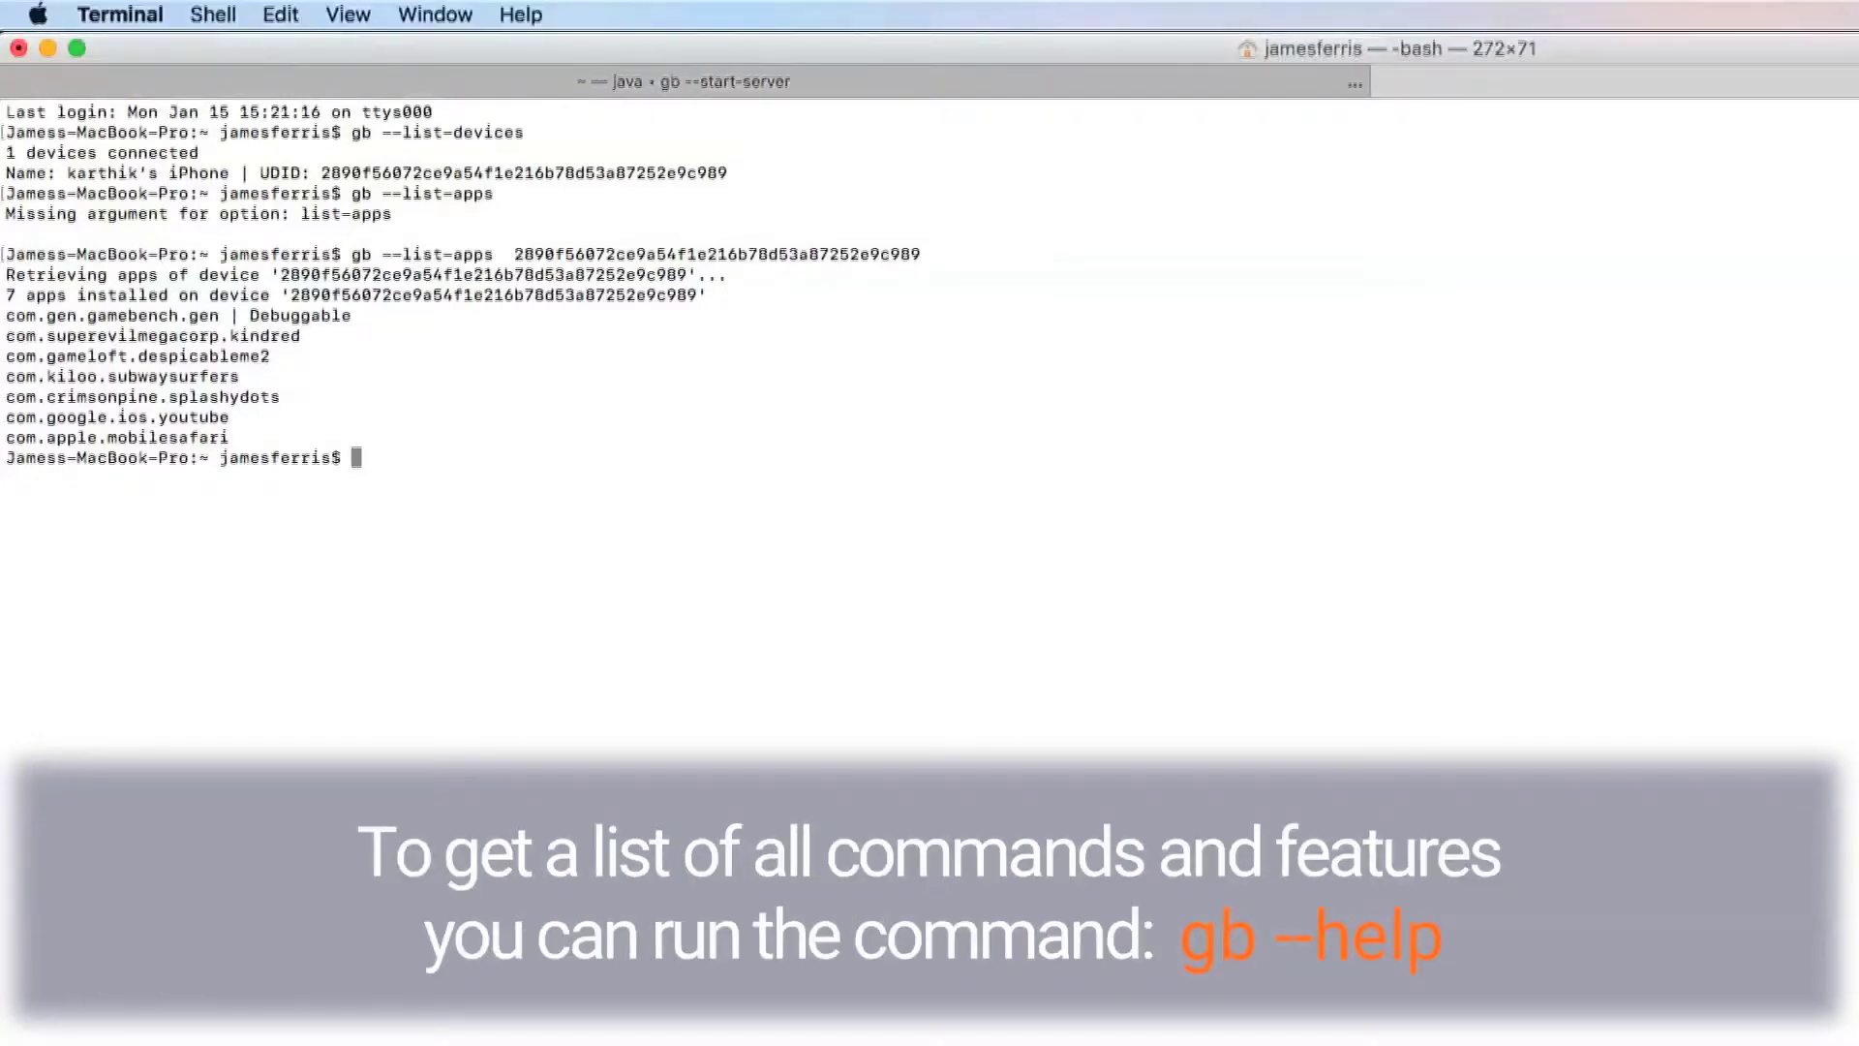
{"action": "type", "text": "gb --help"}
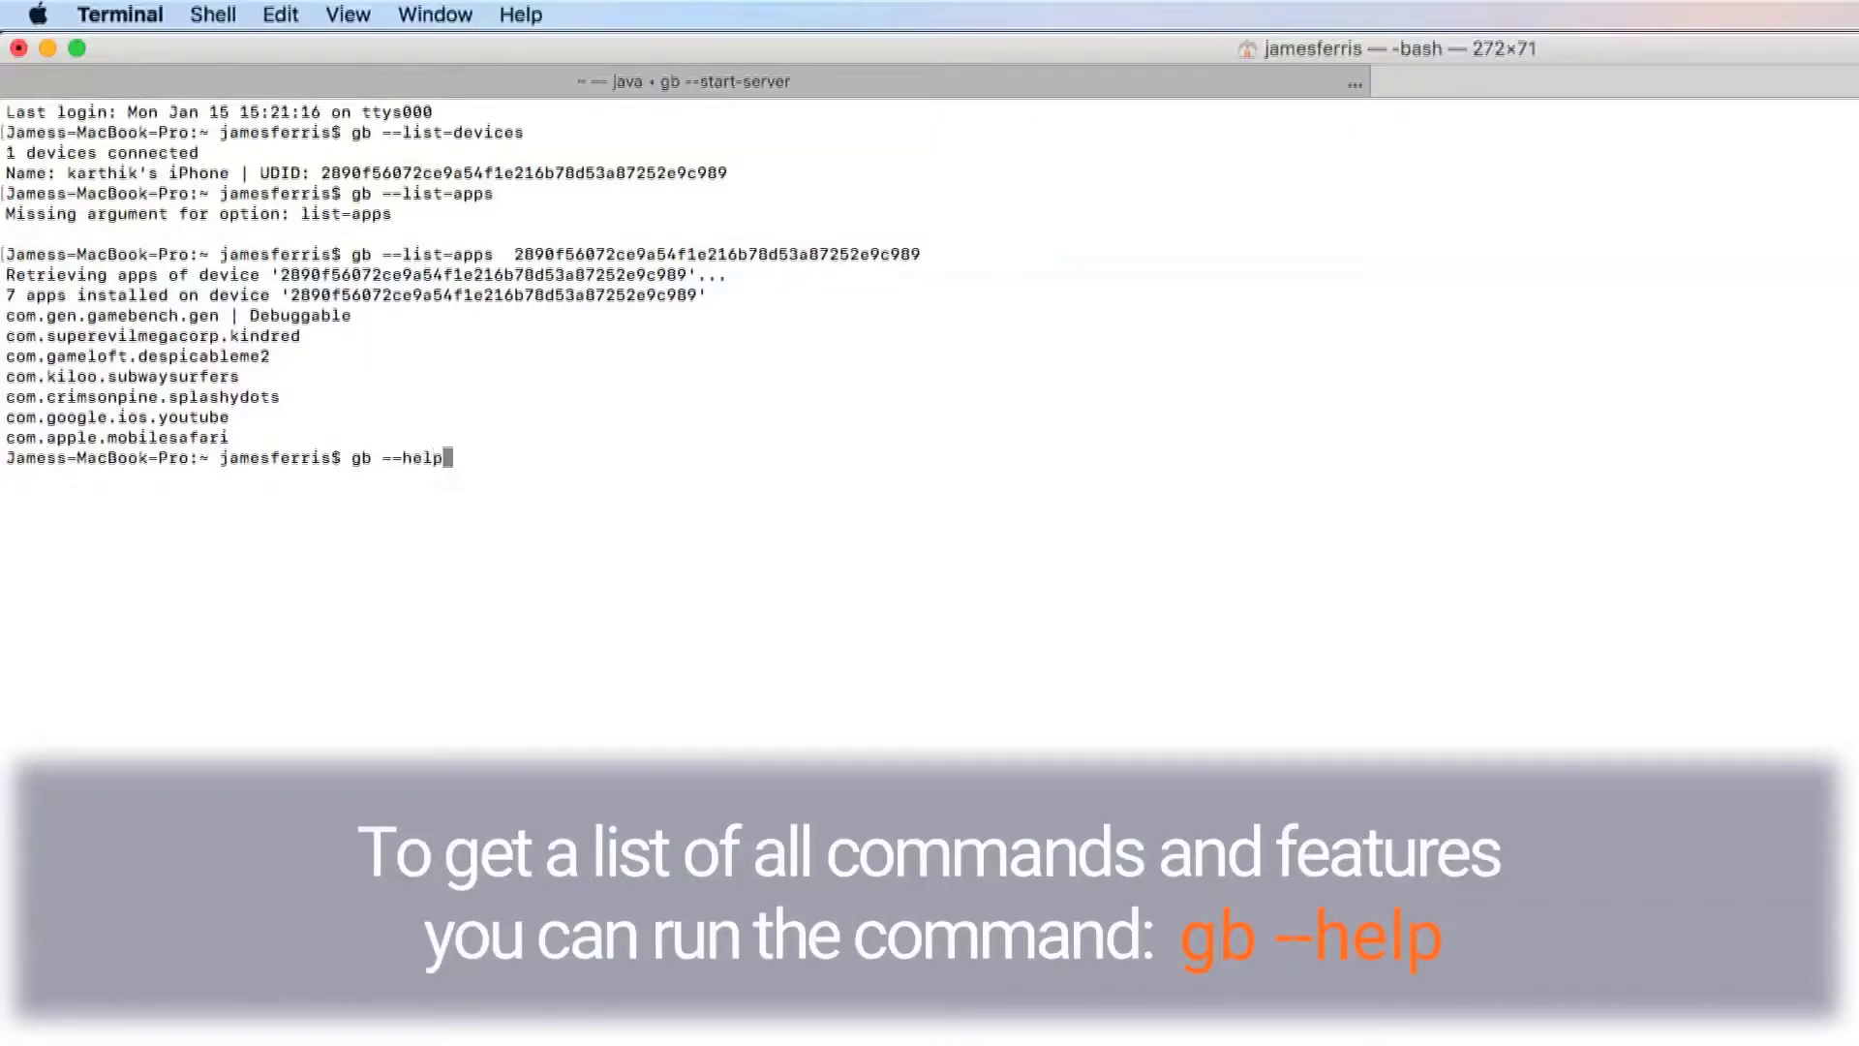
{"action": "key", "text": "Return"}
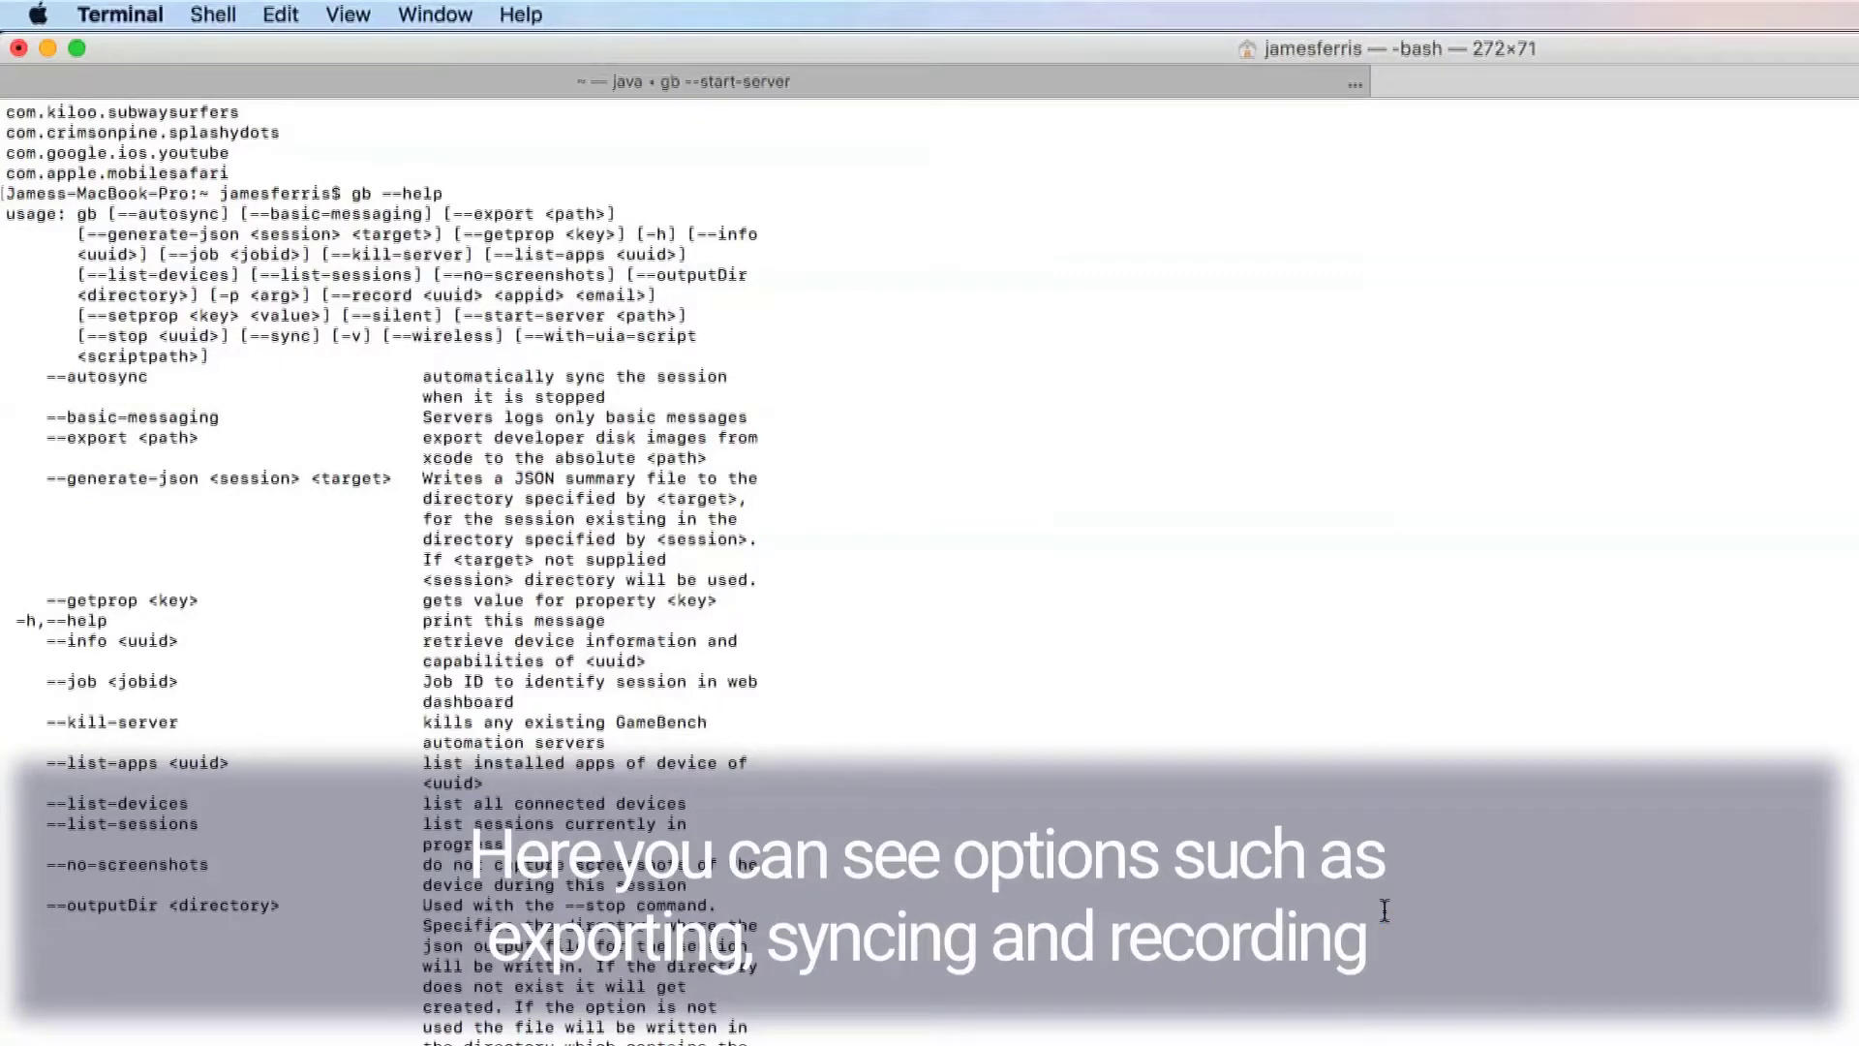
{"action": "scroll", "coordinate": [1384, 911], "scroll_direction": "up", "scroll_amount": 10}
{"action": "scroll", "coordinate": [1385, 912], "scroll_direction": "down", "scroll_amount": 10}
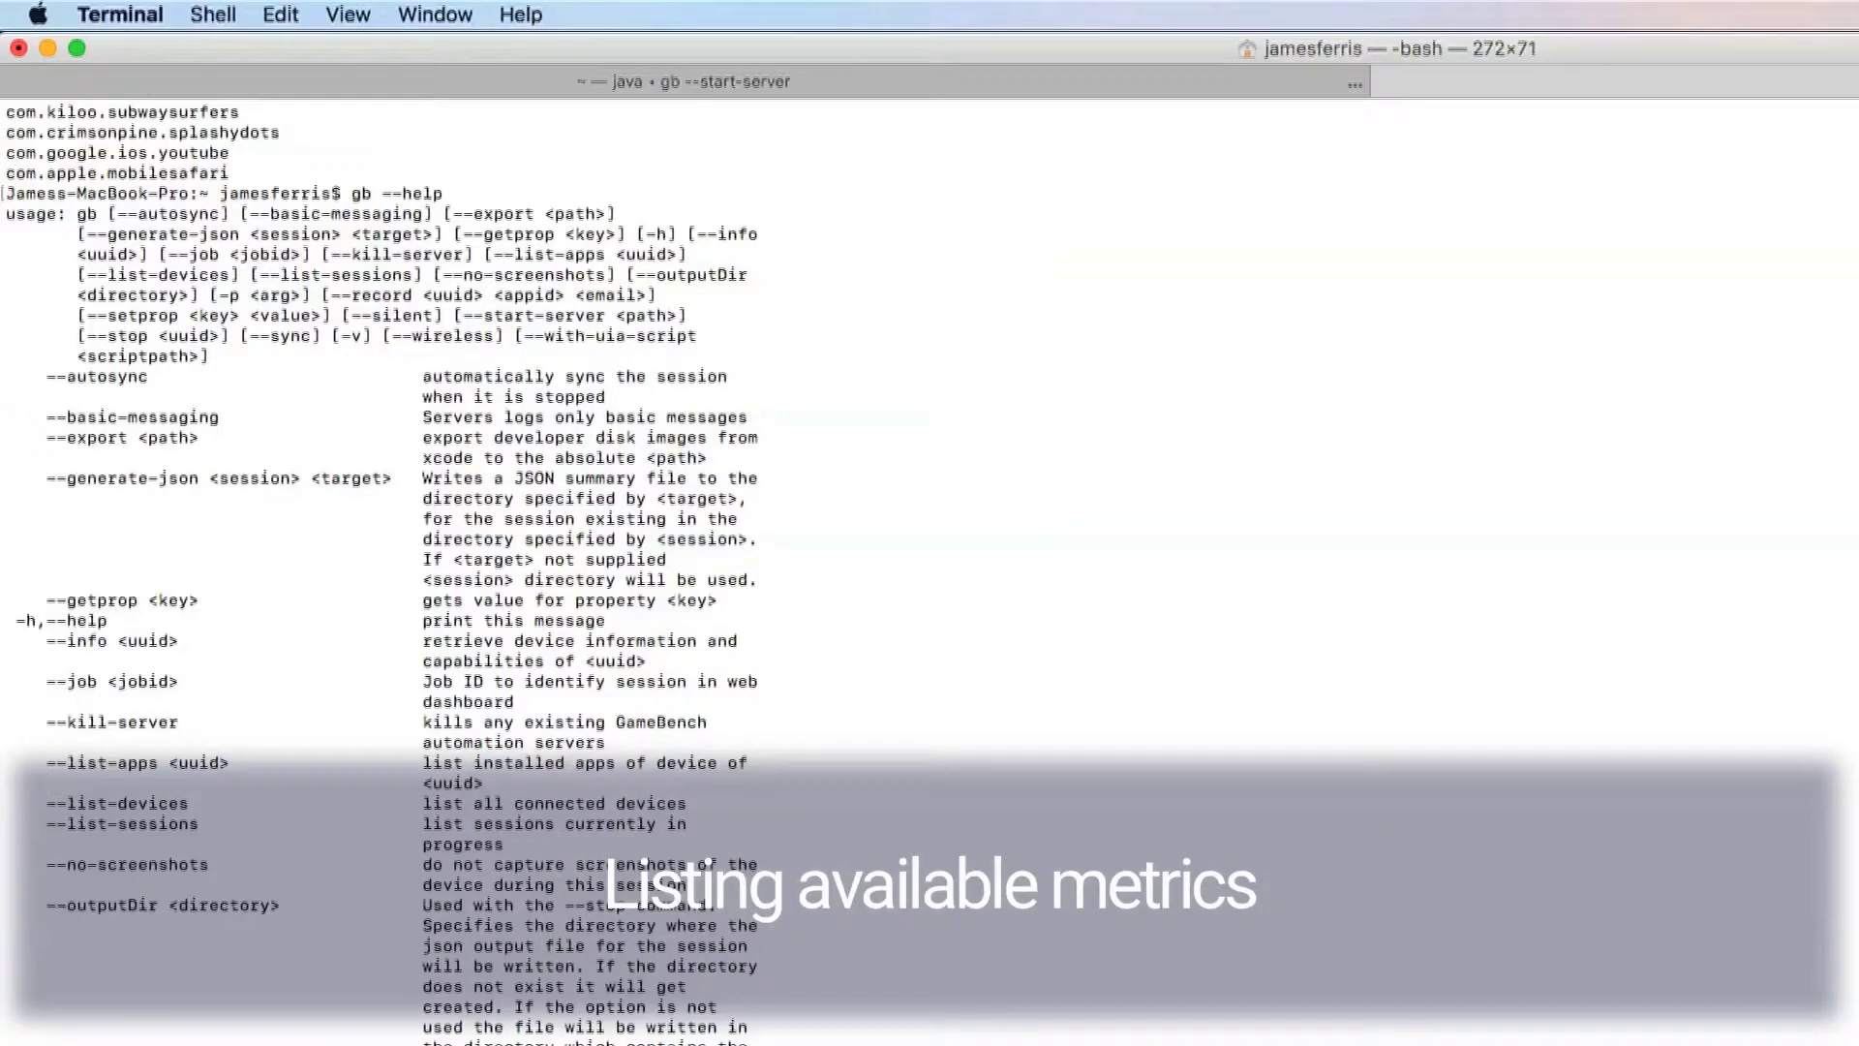
Clear the window and run gb --info on the pasted UDID, showing iOS 11.2.1.
{"action": "type", "text": "gb --info 2890f56072ce9a54f1e216b78d53a87252e9c989"}
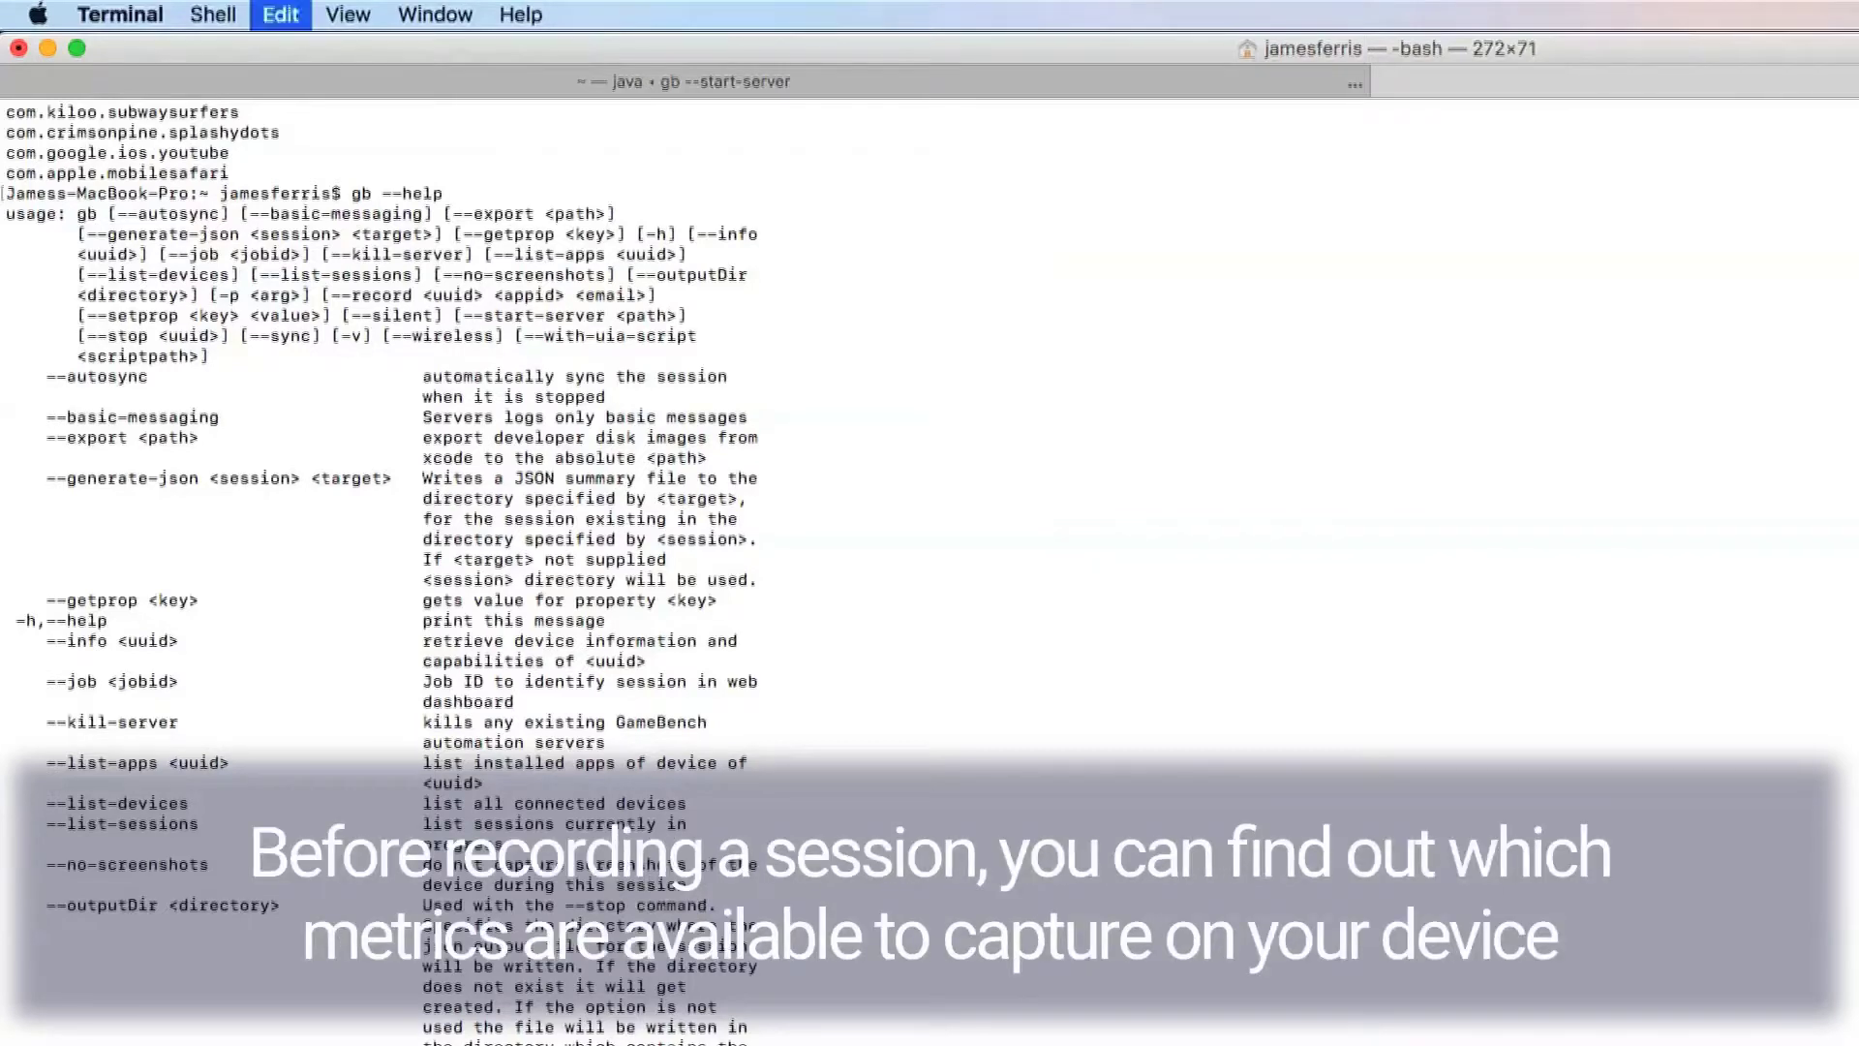
{"action": "key", "text": "Return"}
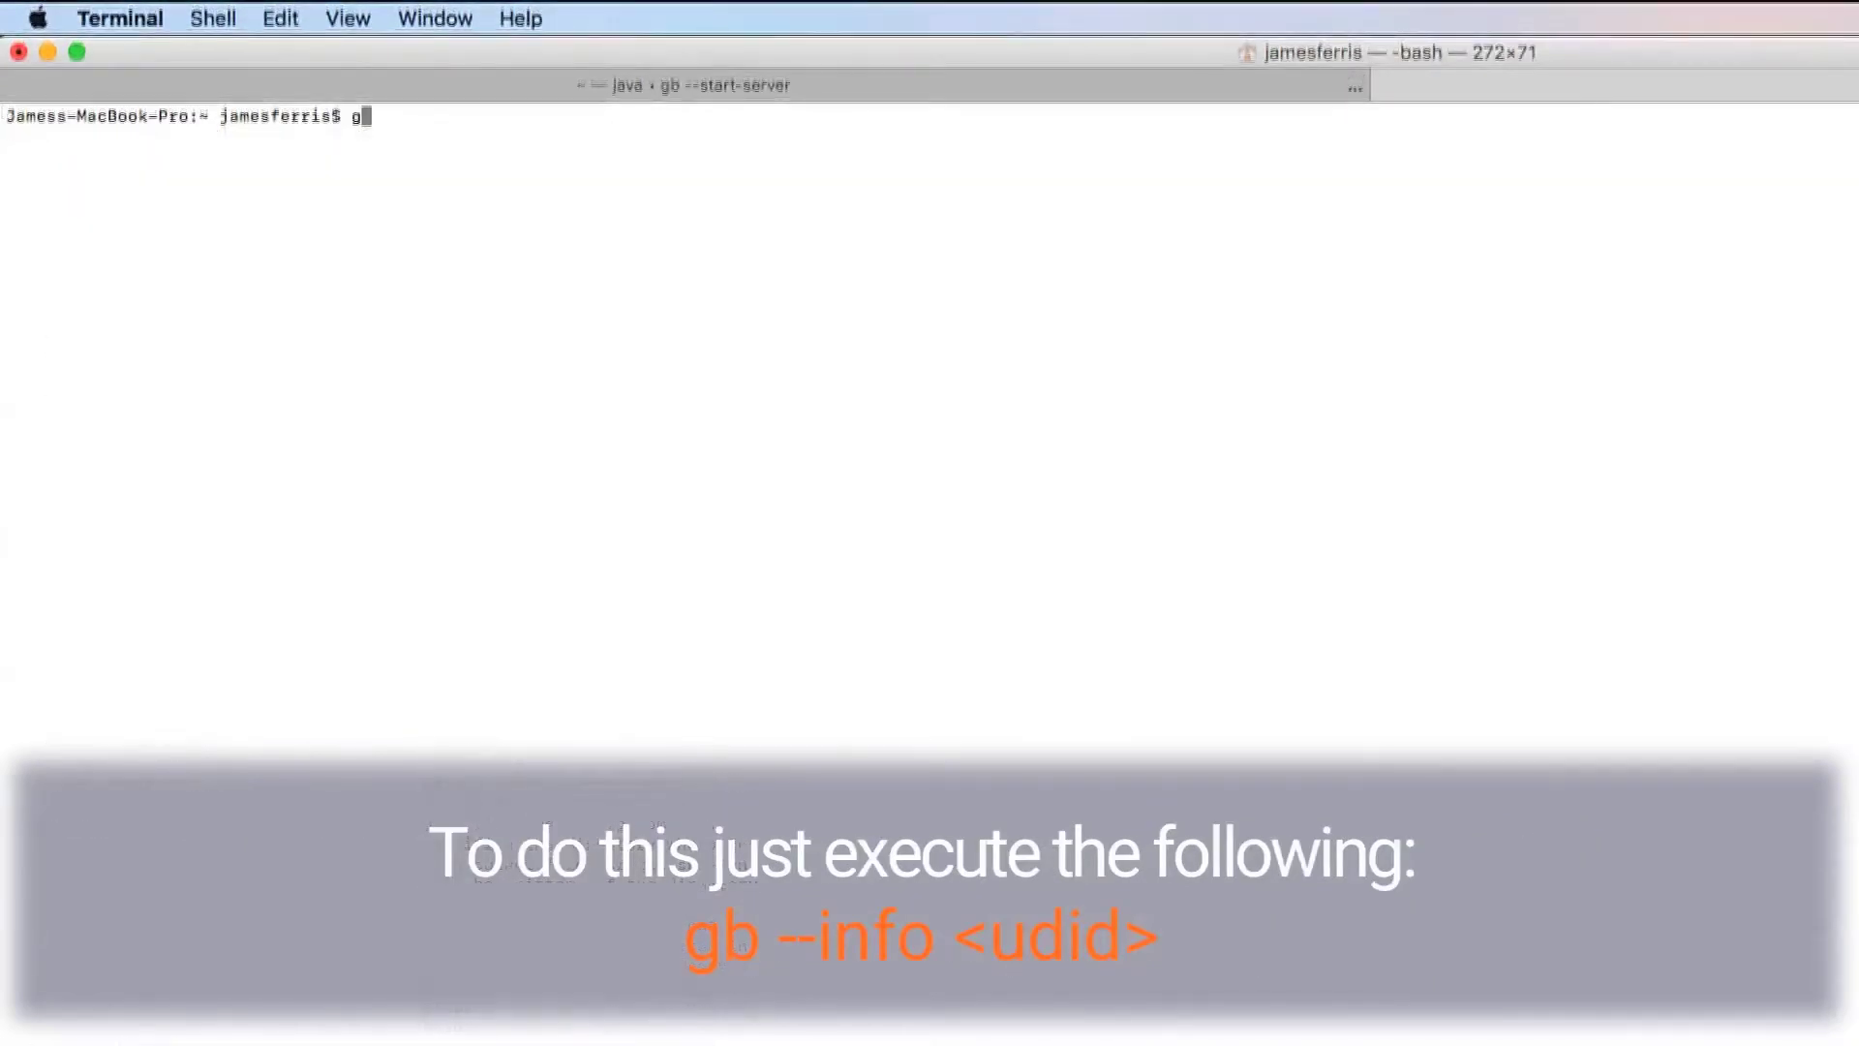
{"action": "type", "text": "gb --info"}
{"action": "type", "text": "2890f56072ce9a54f1e216b78d53a87252e9c989"}
{"action": "key", "text": "Return"}
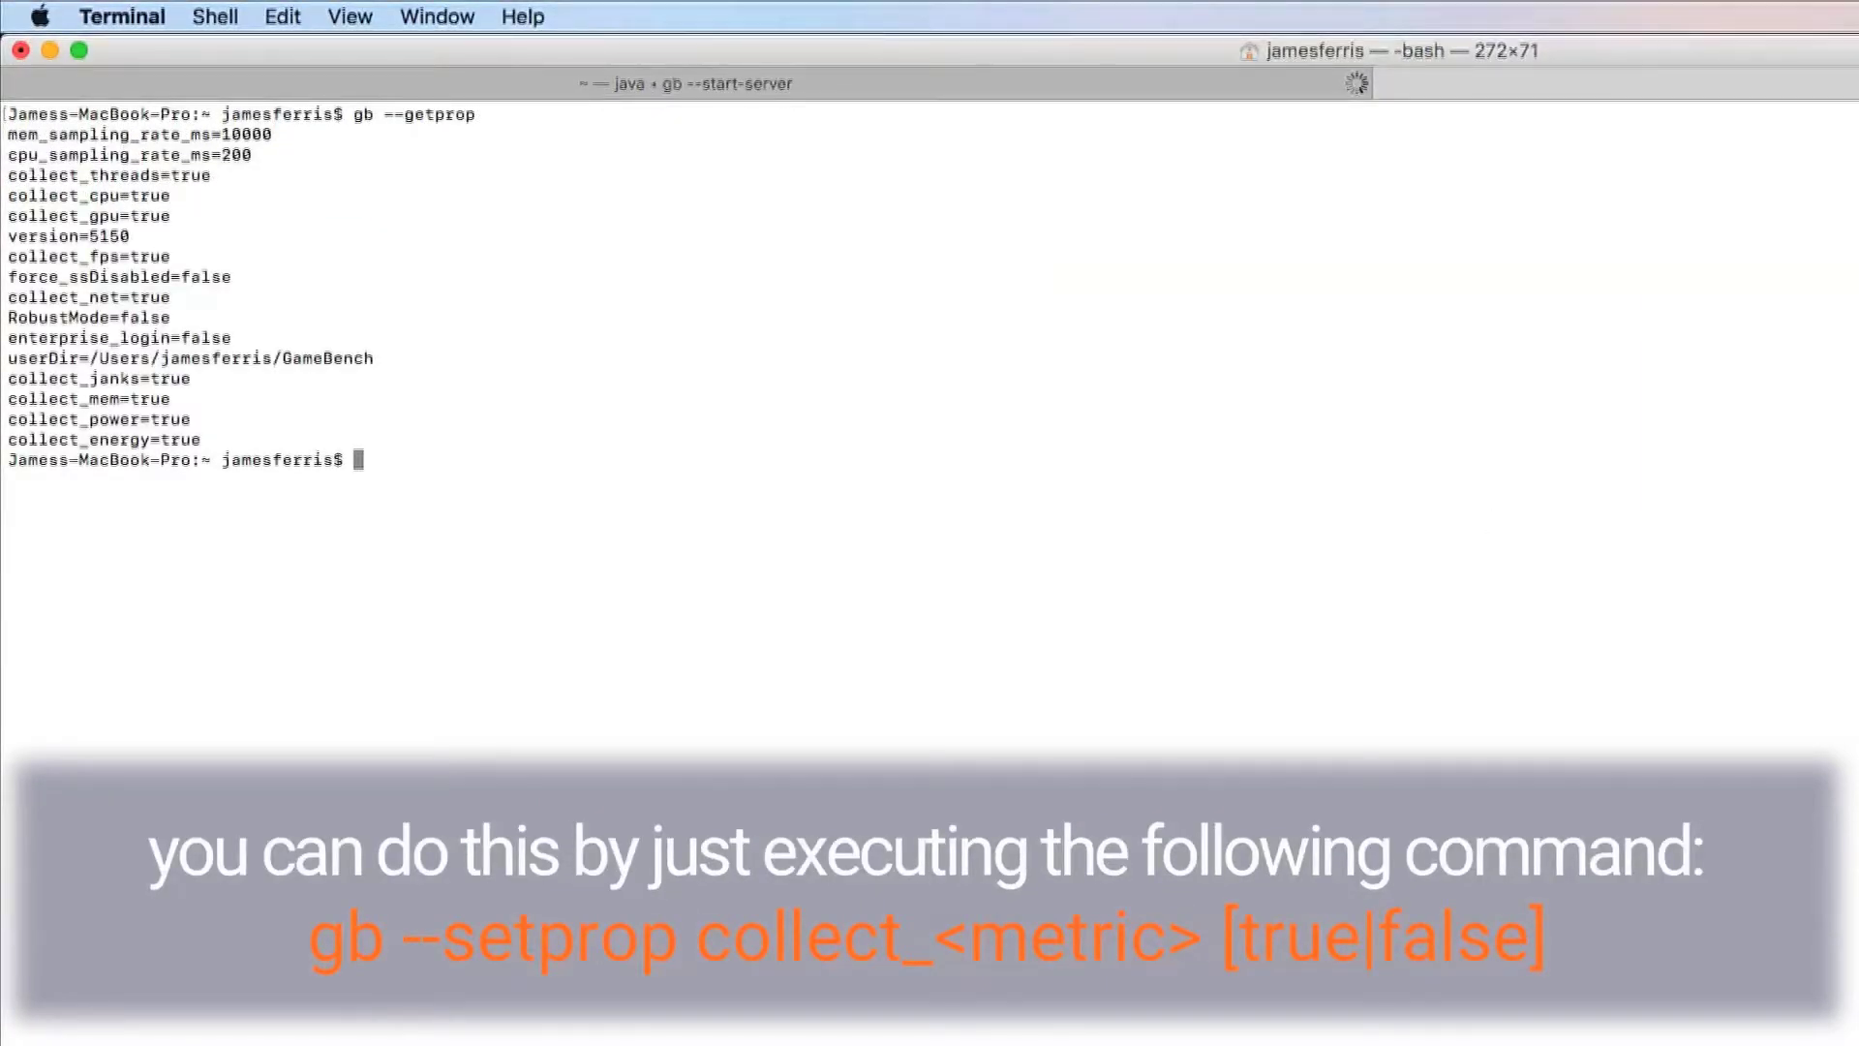
Set the collect_fps property to true with gb --setprop.
{"action": "type", "text": "gb --setprop collect"}
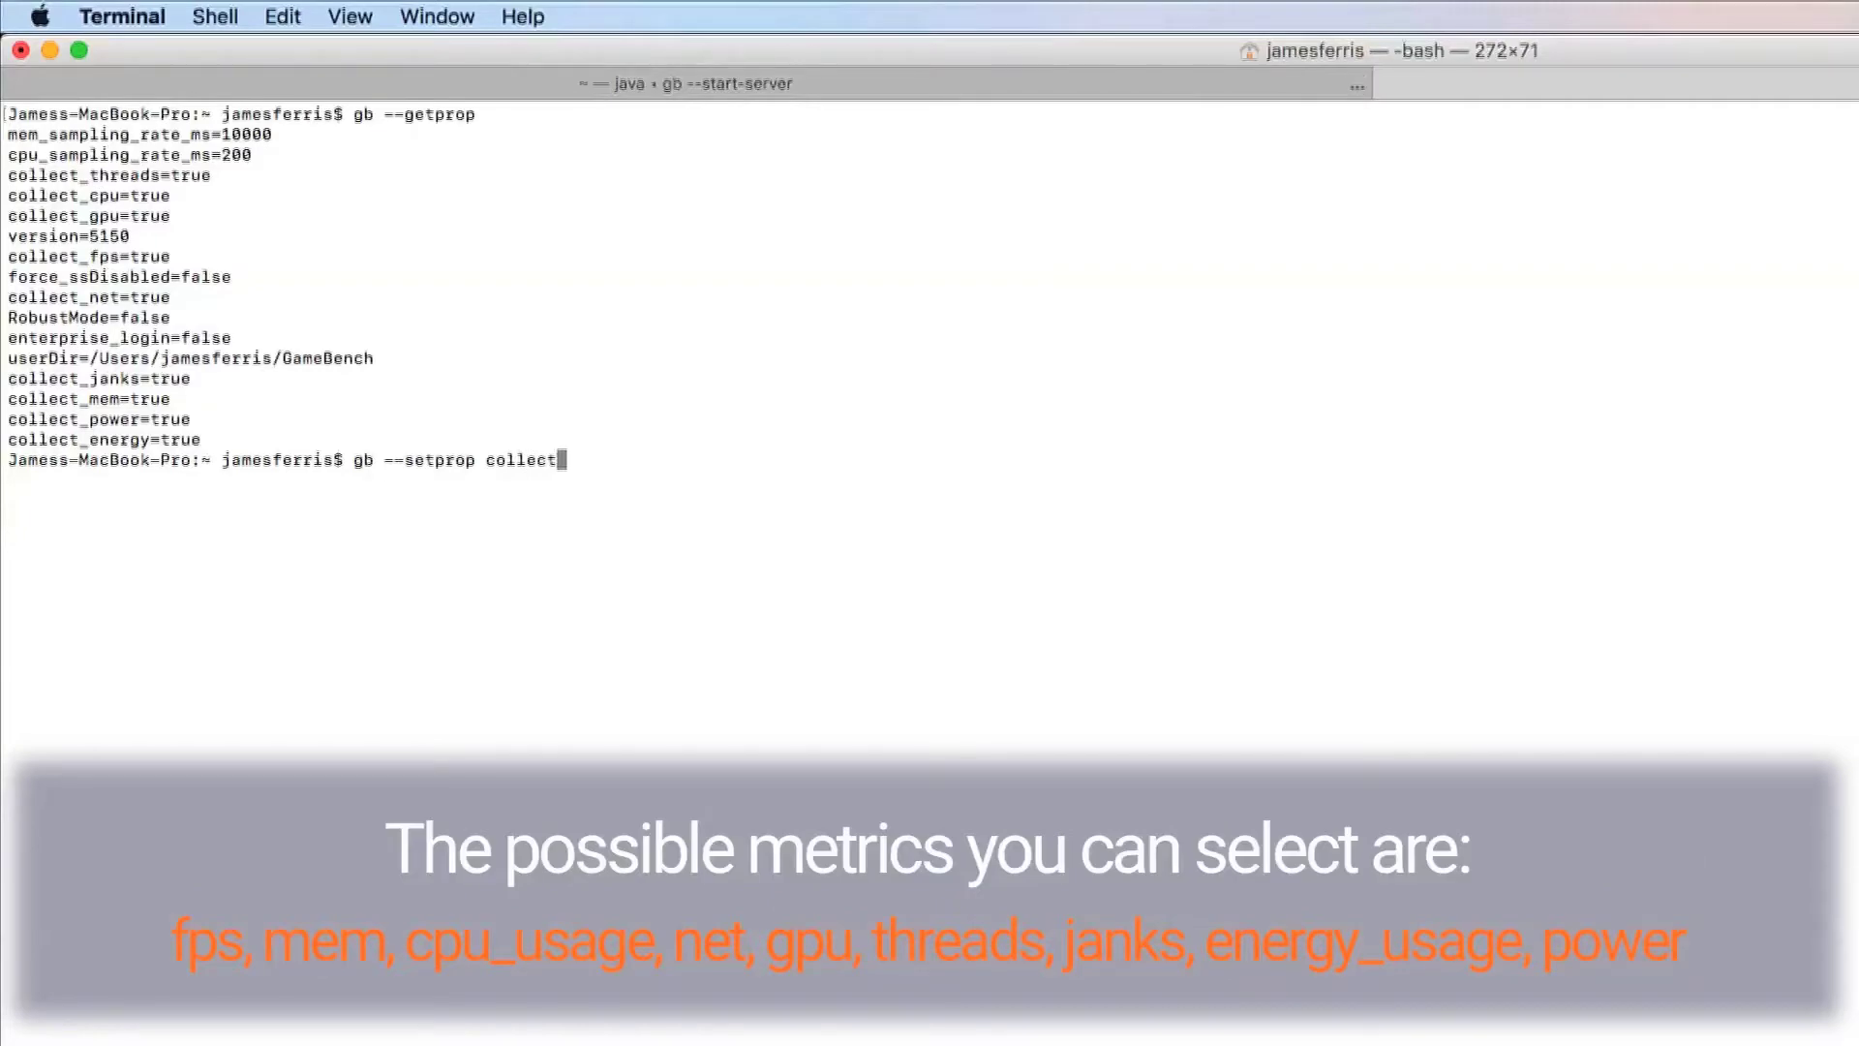
{"action": "type", "text": "_fps true"}
{"action": "key", "text": "Return"}
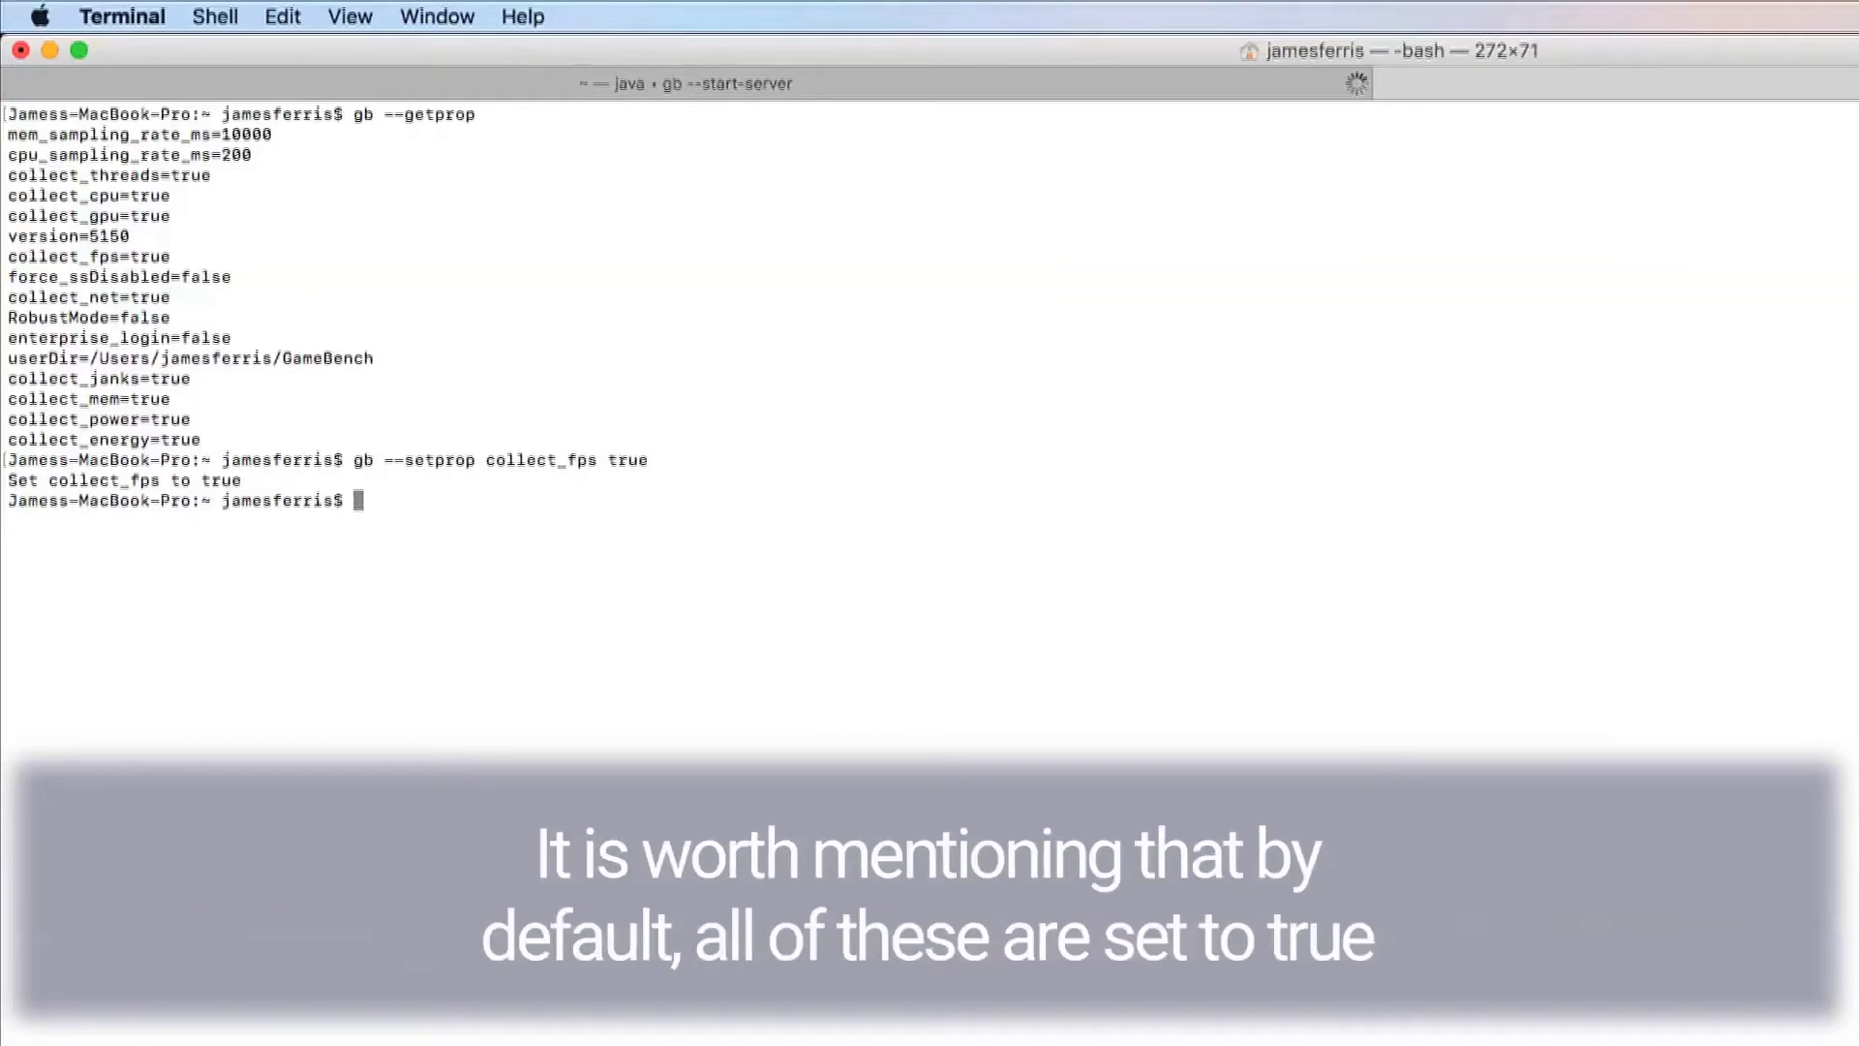
Set collect_mem, collect_cpu and collect_net to false with gb --setprop.
{"action": "type", "text": "gb --set"}
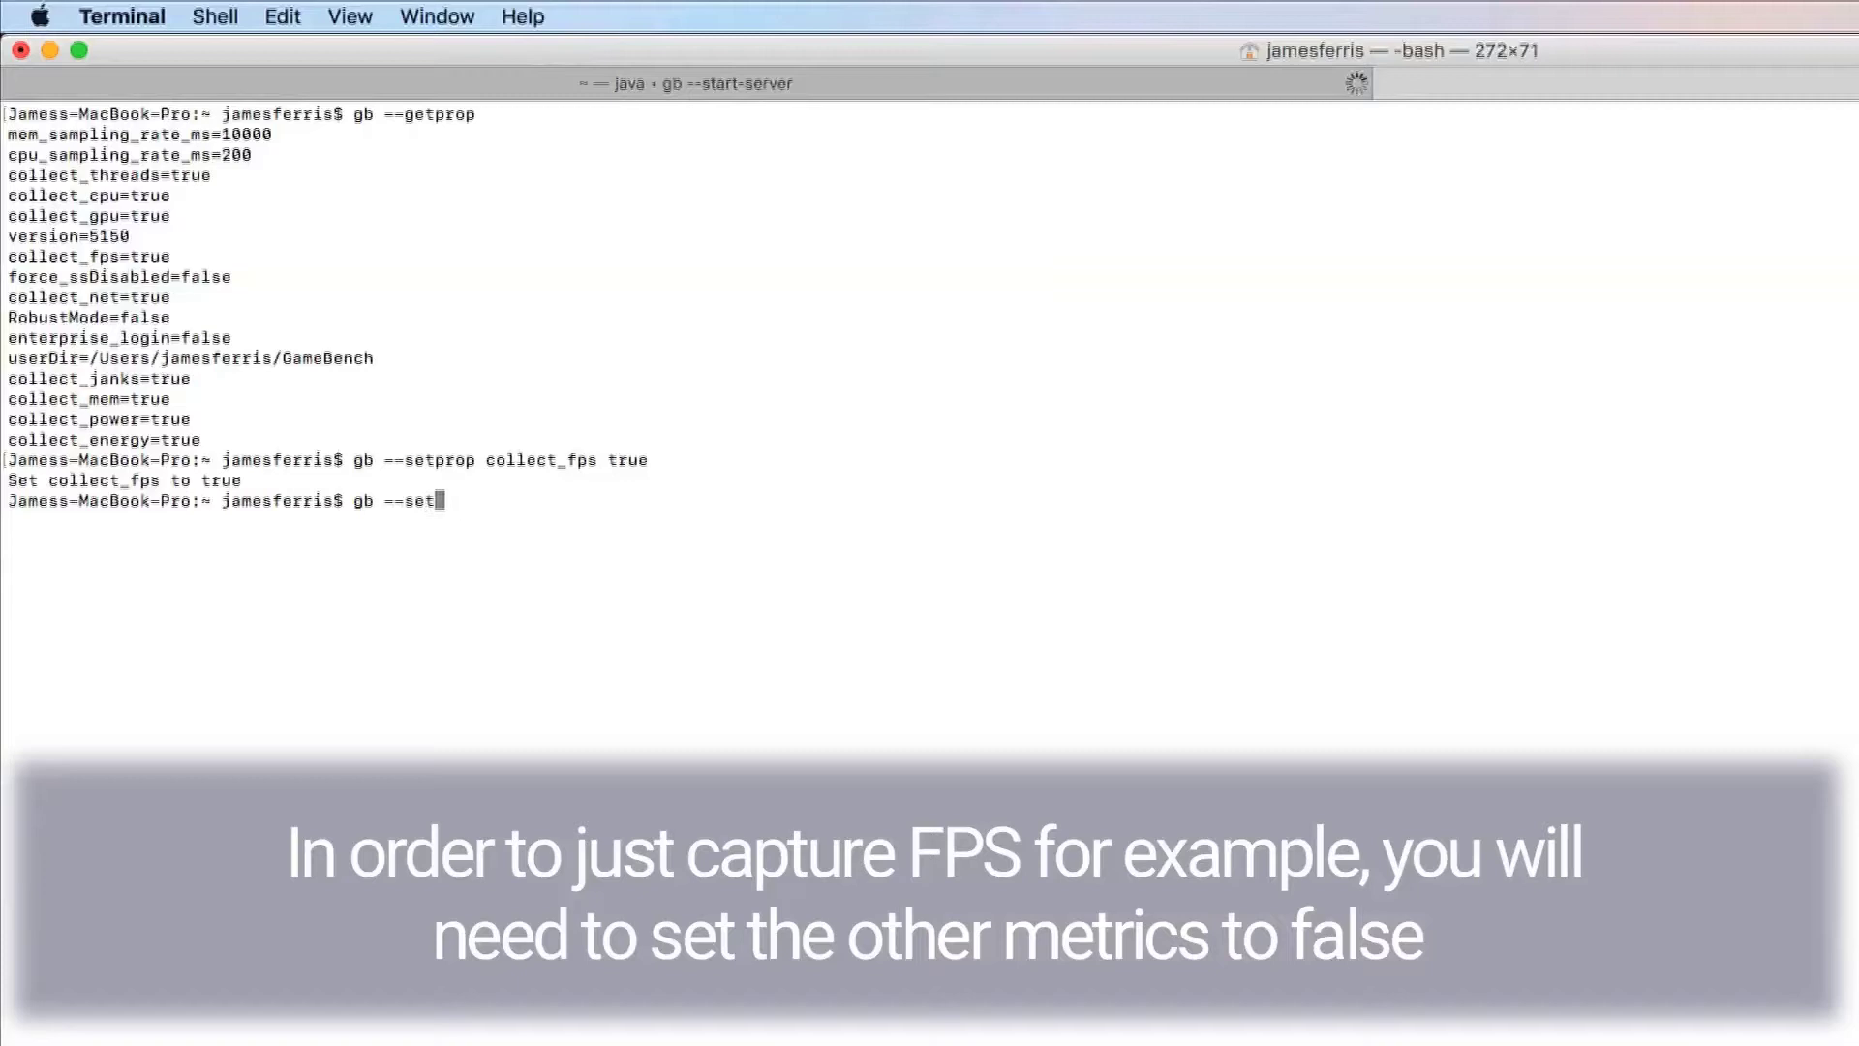
{"action": "type", "text": "prop collect_mem faa"}
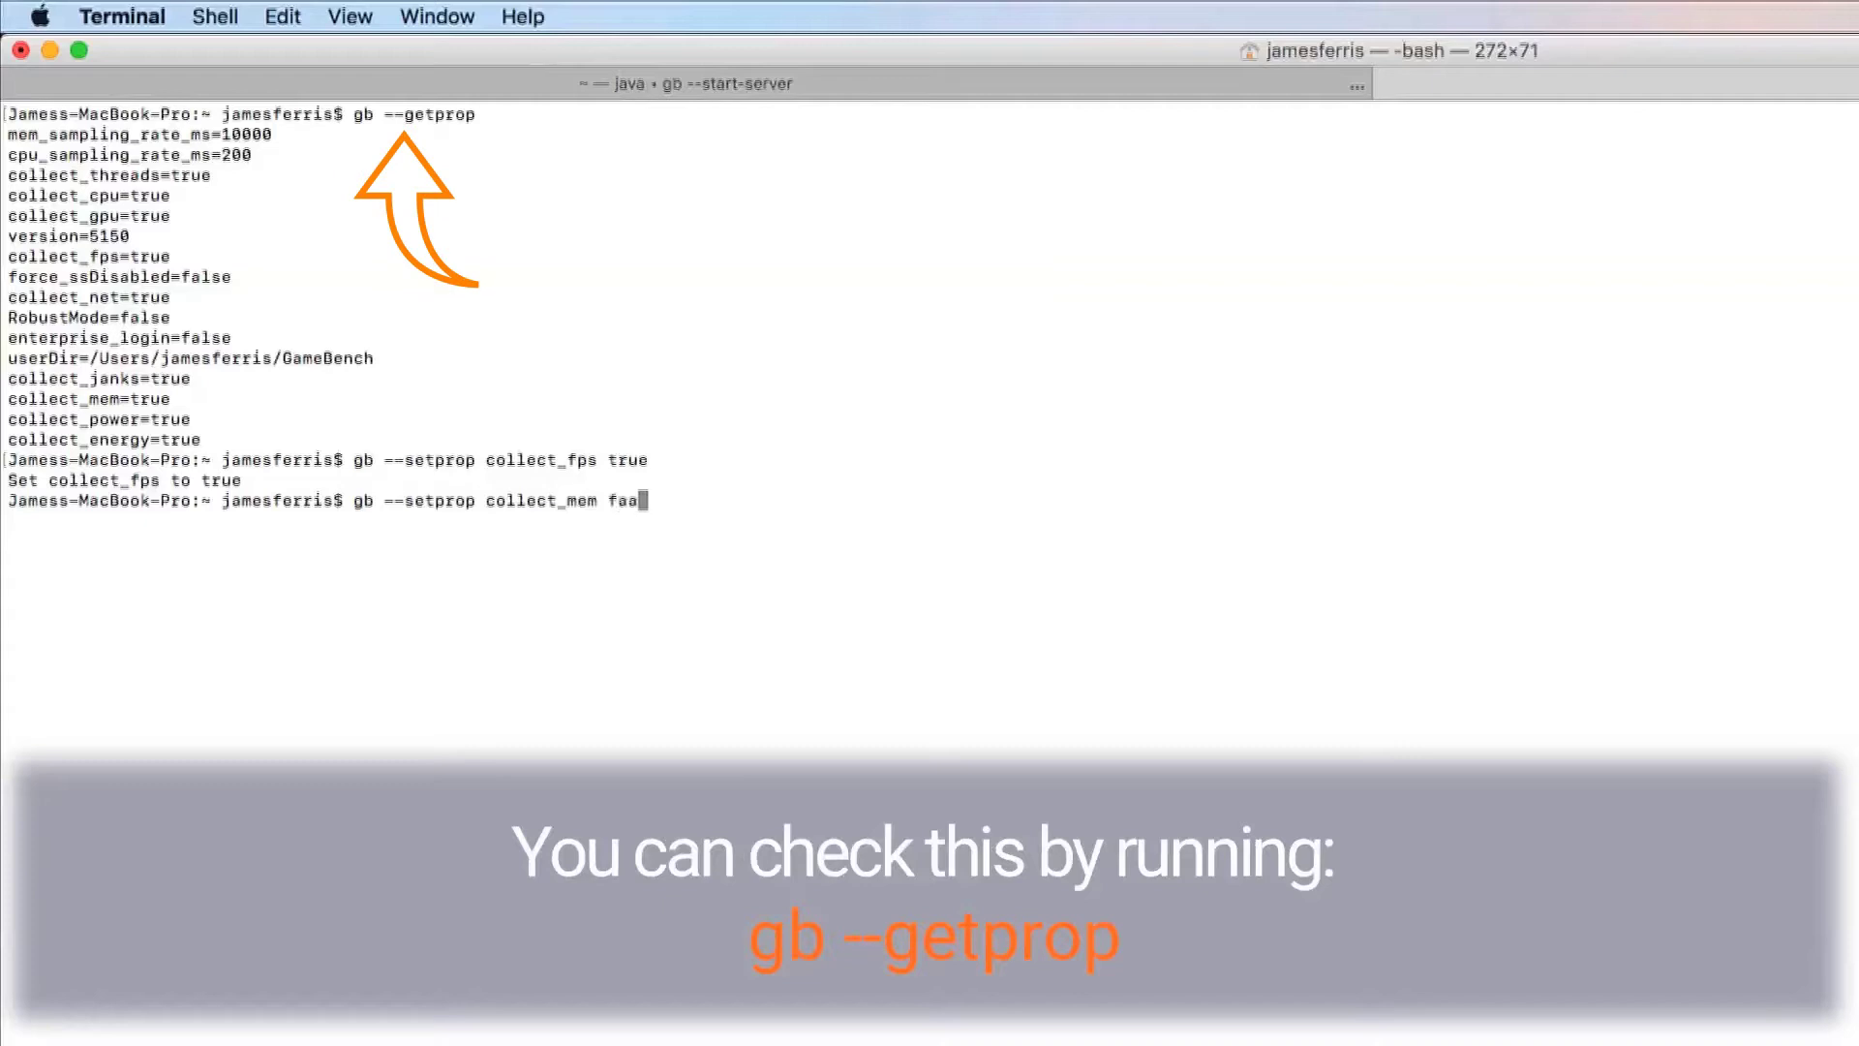
{"action": "key", "text": "BackSpace"}
{"action": "type", "text": "lso"}
{"action": "key", "text": "Return"}
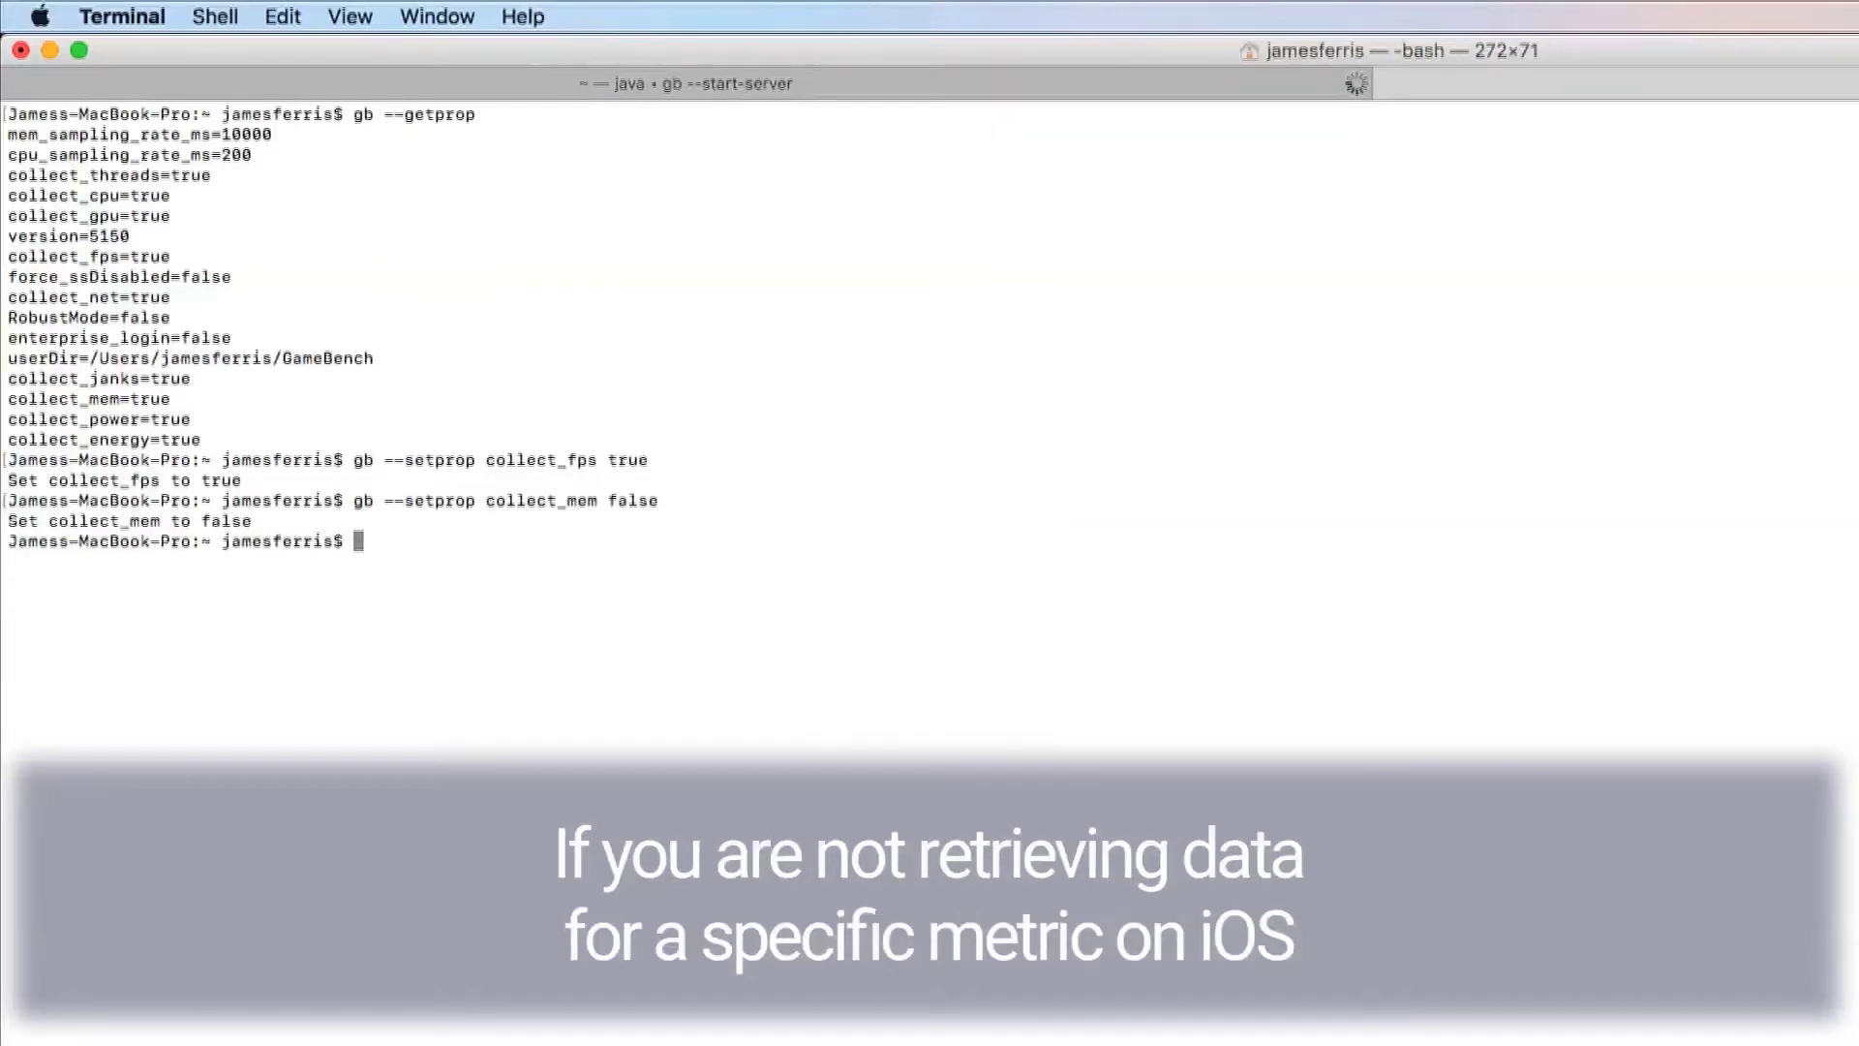
{"action": "type", "text": "gb --setprop"}
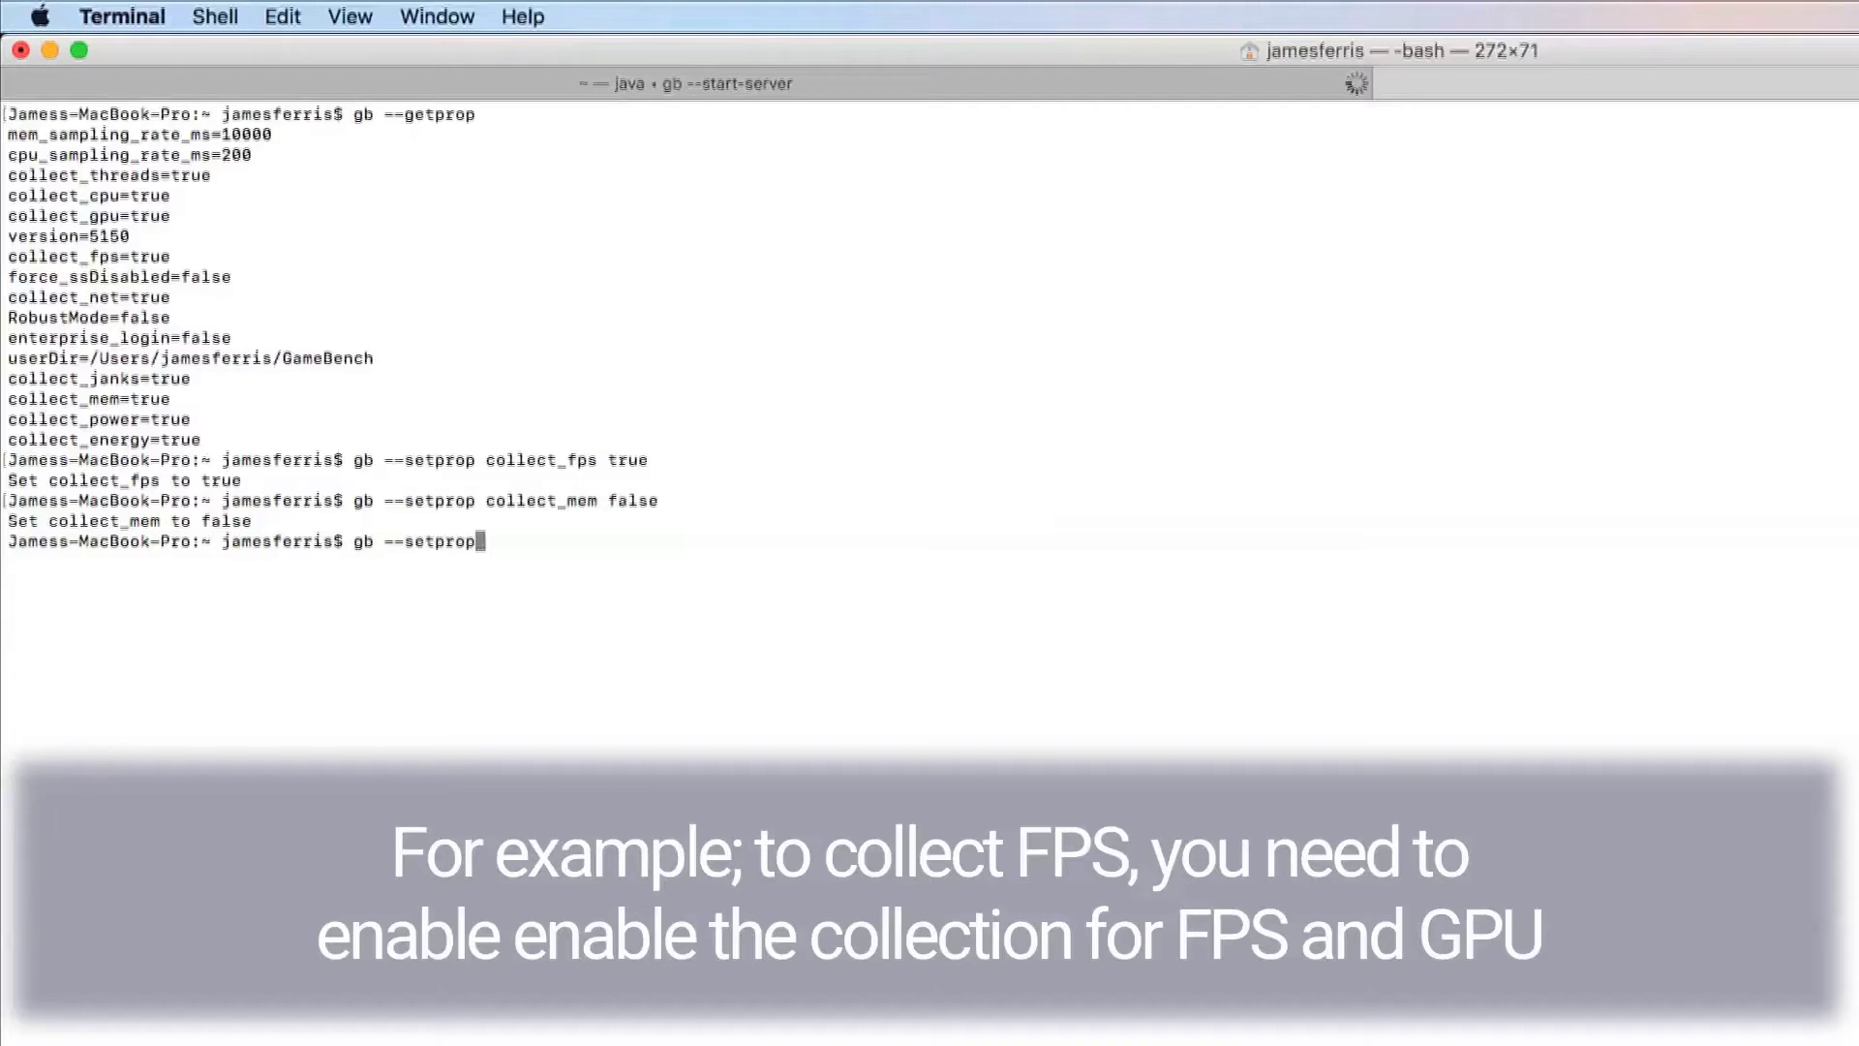
{"action": "type", "text": " collect_cpu f"}
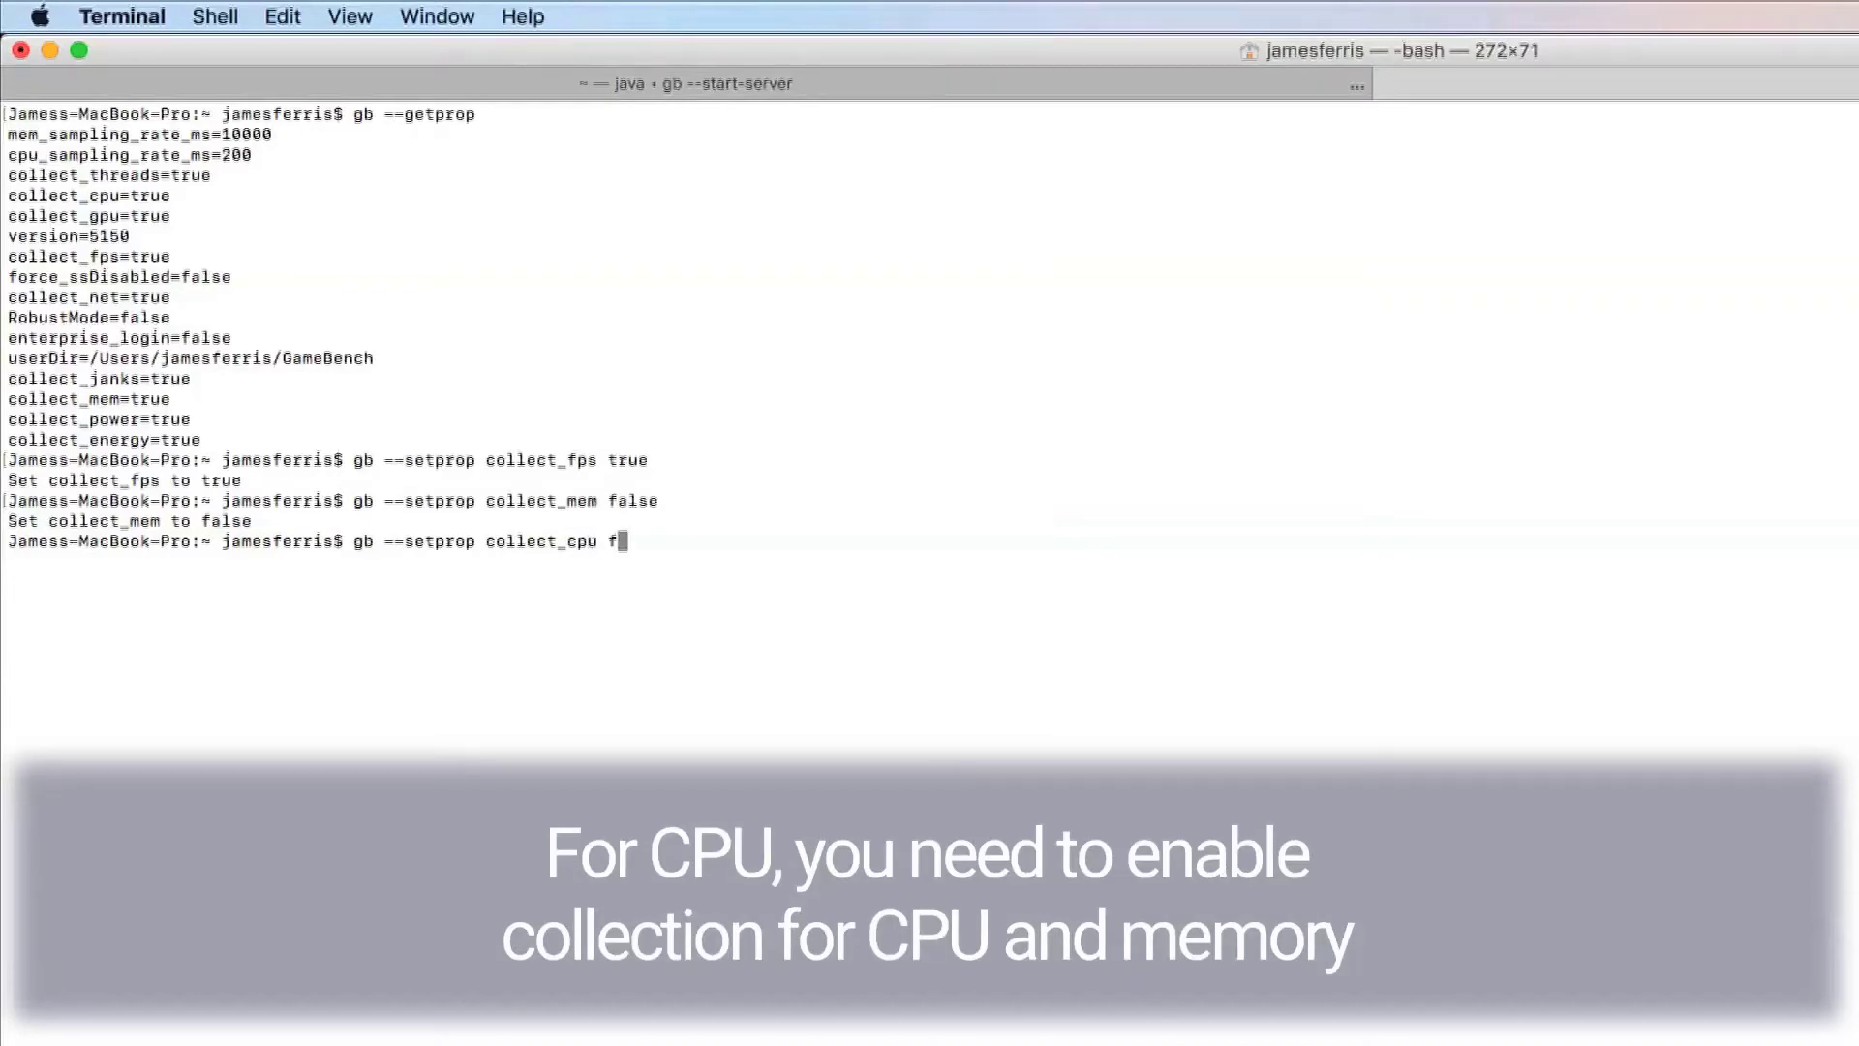
{"action": "type", "text": "alse"}
{"action": "key", "text": "Return"}
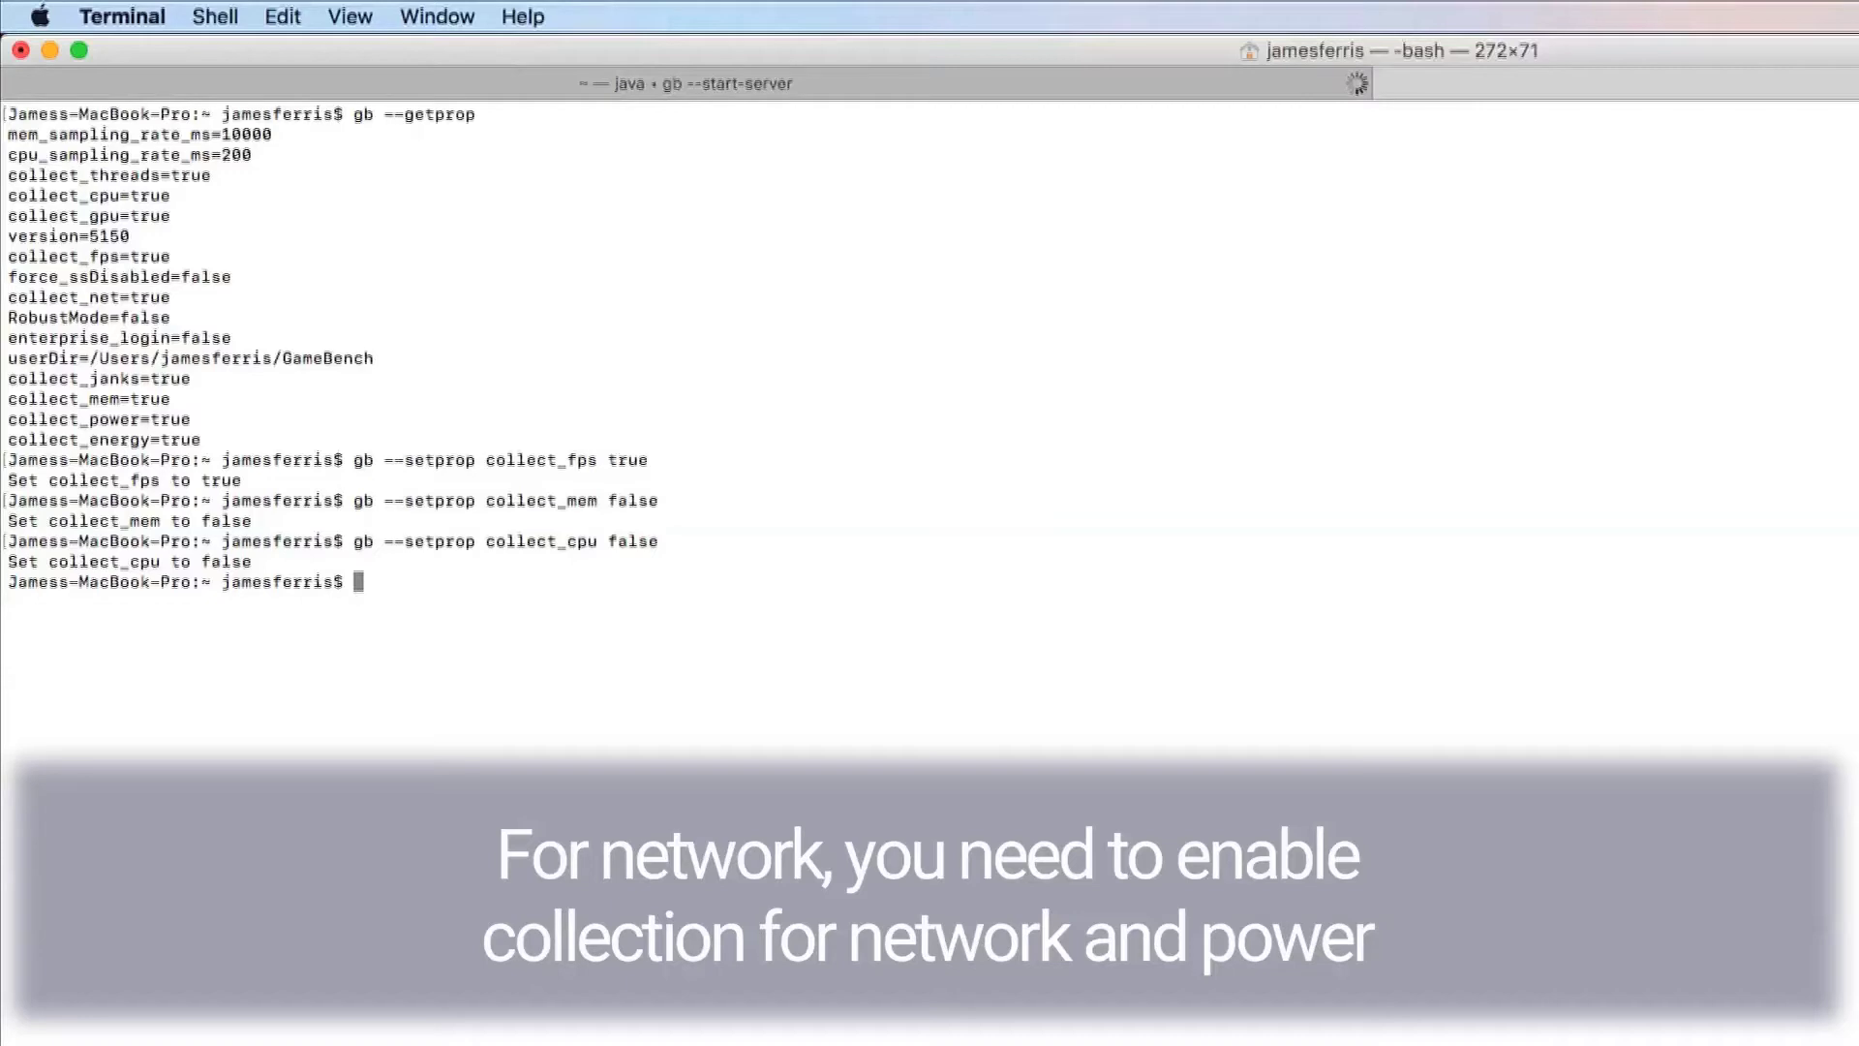
{"action": "type", "text": "gb --"}
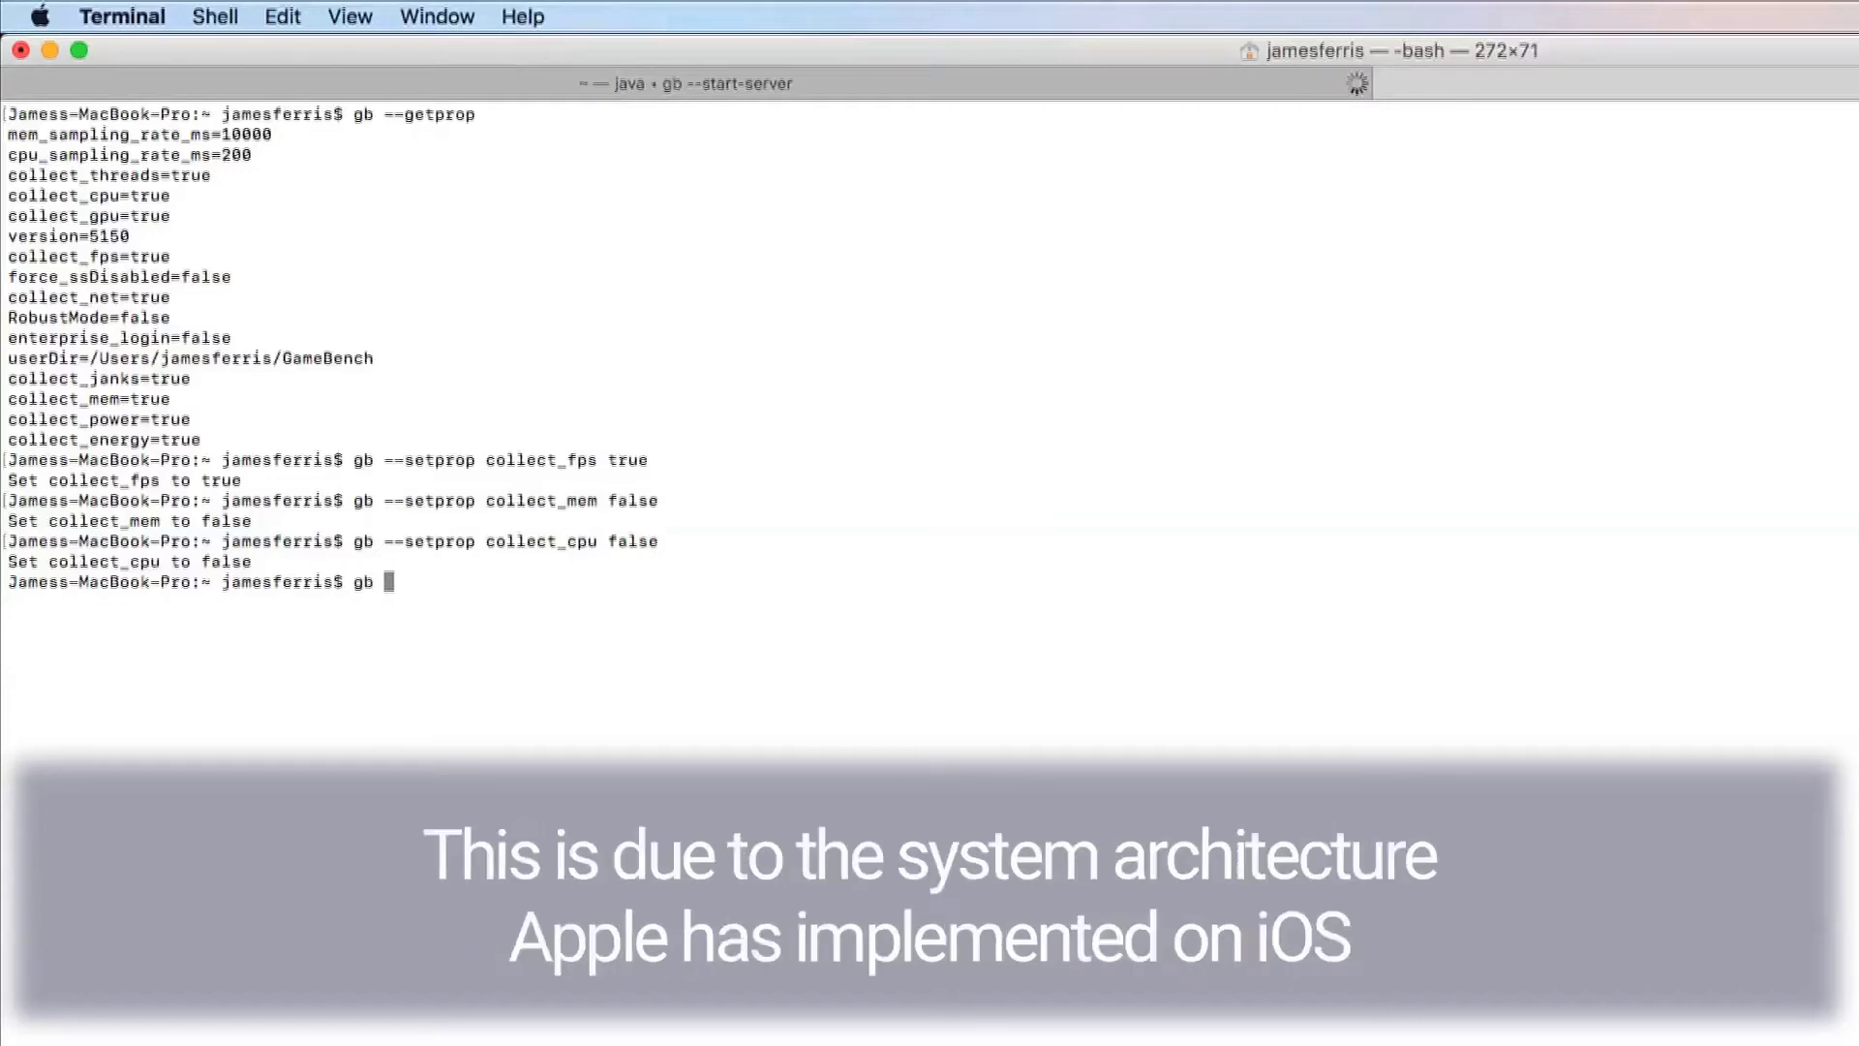
{"action": "type", "text": "setprop collect"}
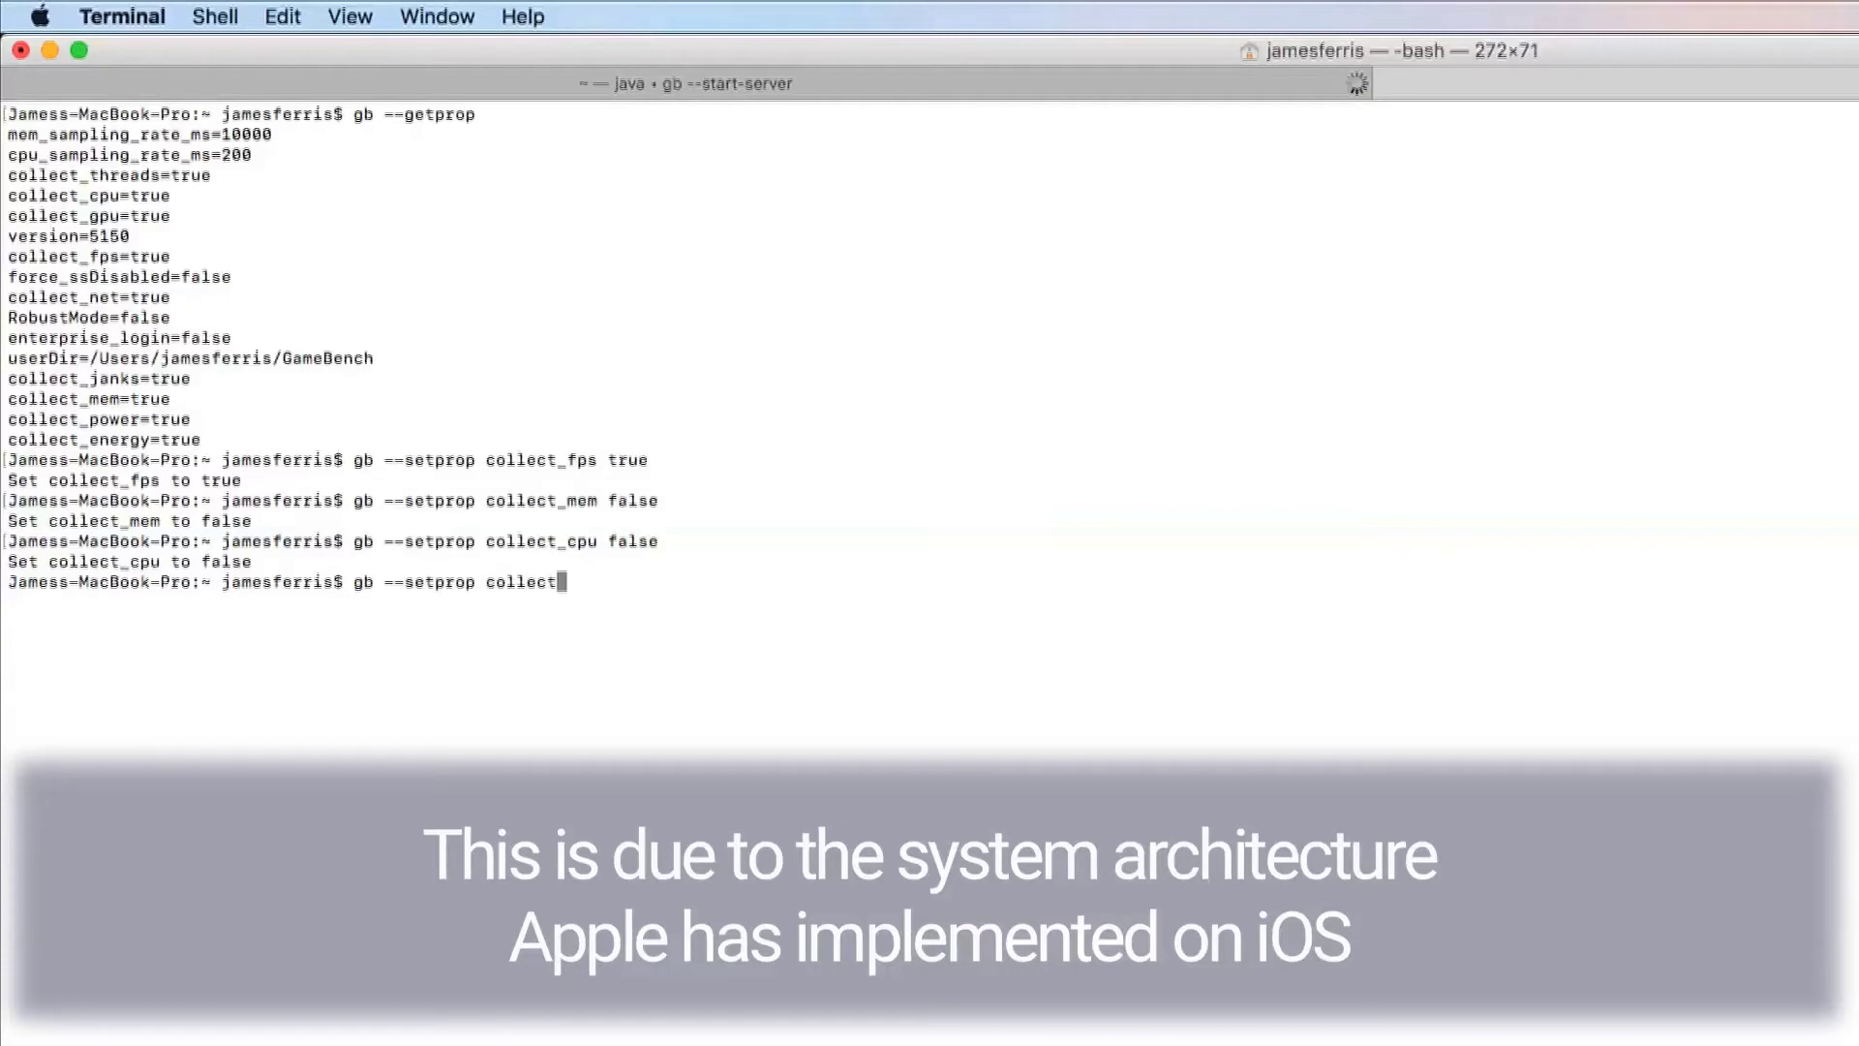
{"action": "type", "text": "_net"}
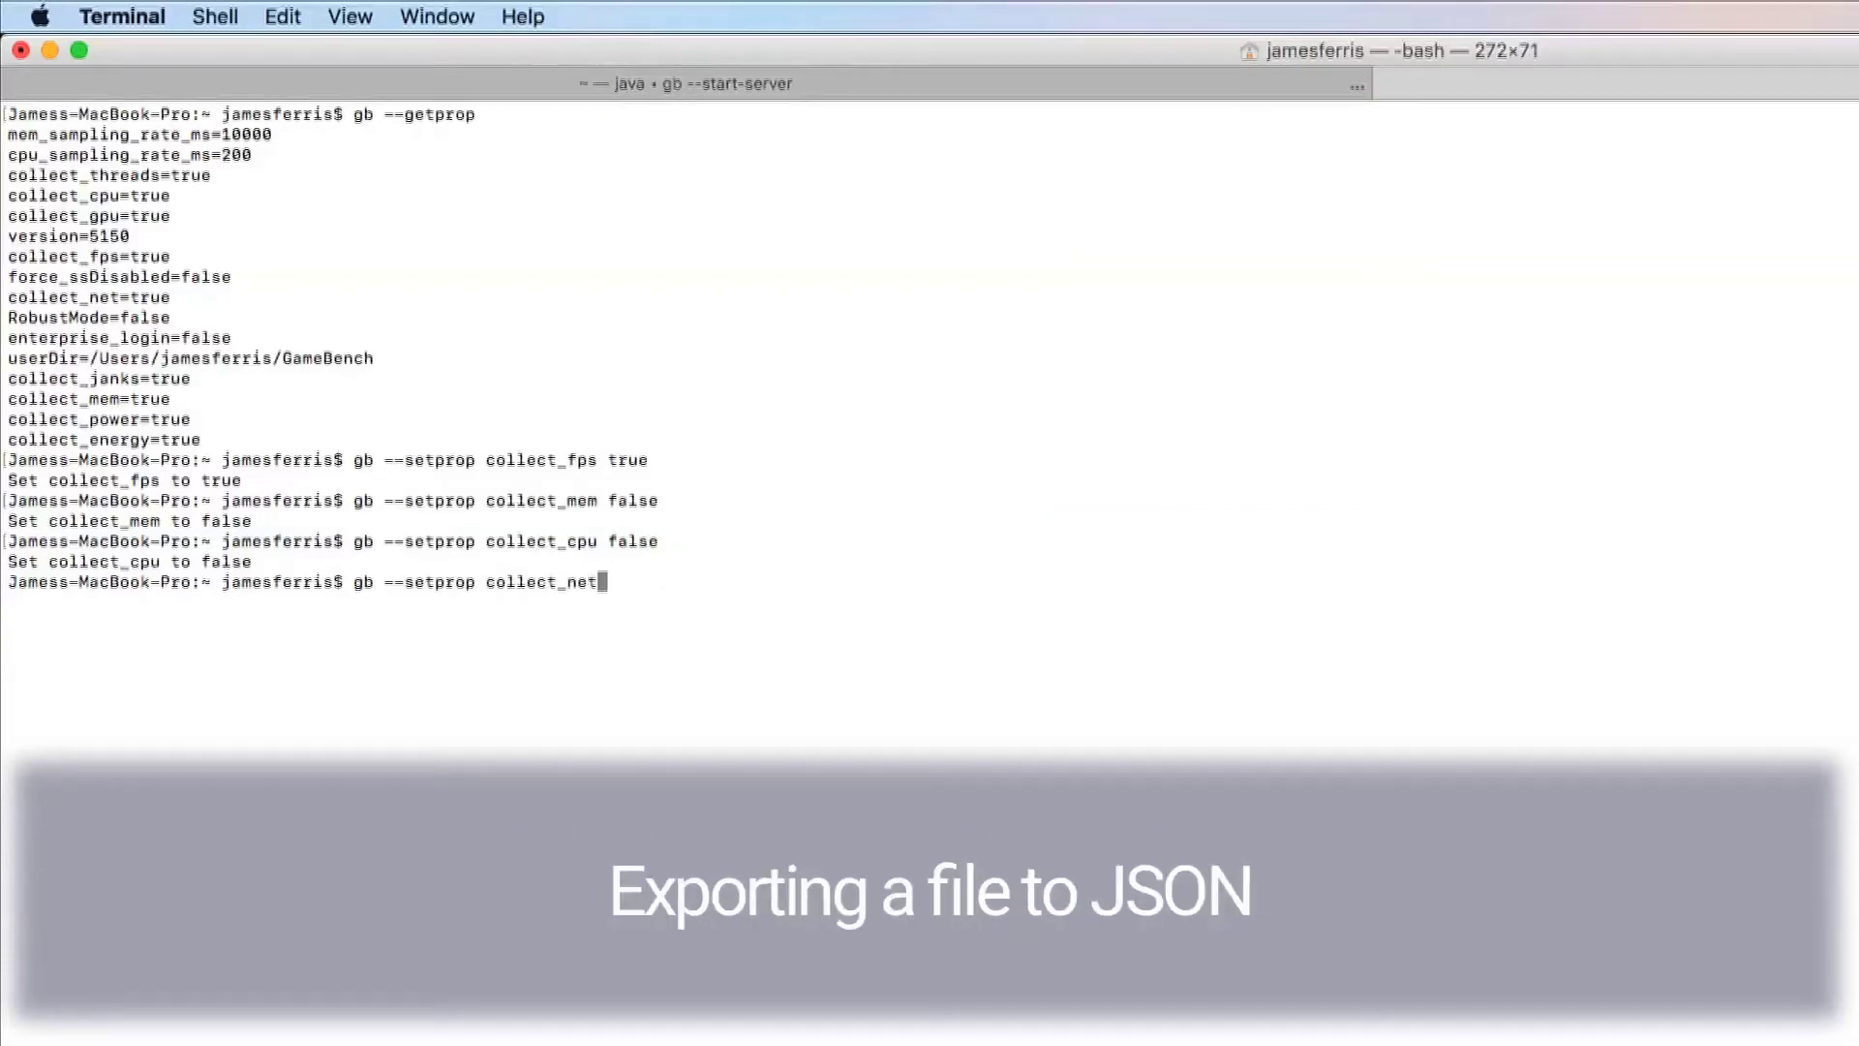
{"action": "type", "text": " false"}
{"action": "key", "text": "Return"}
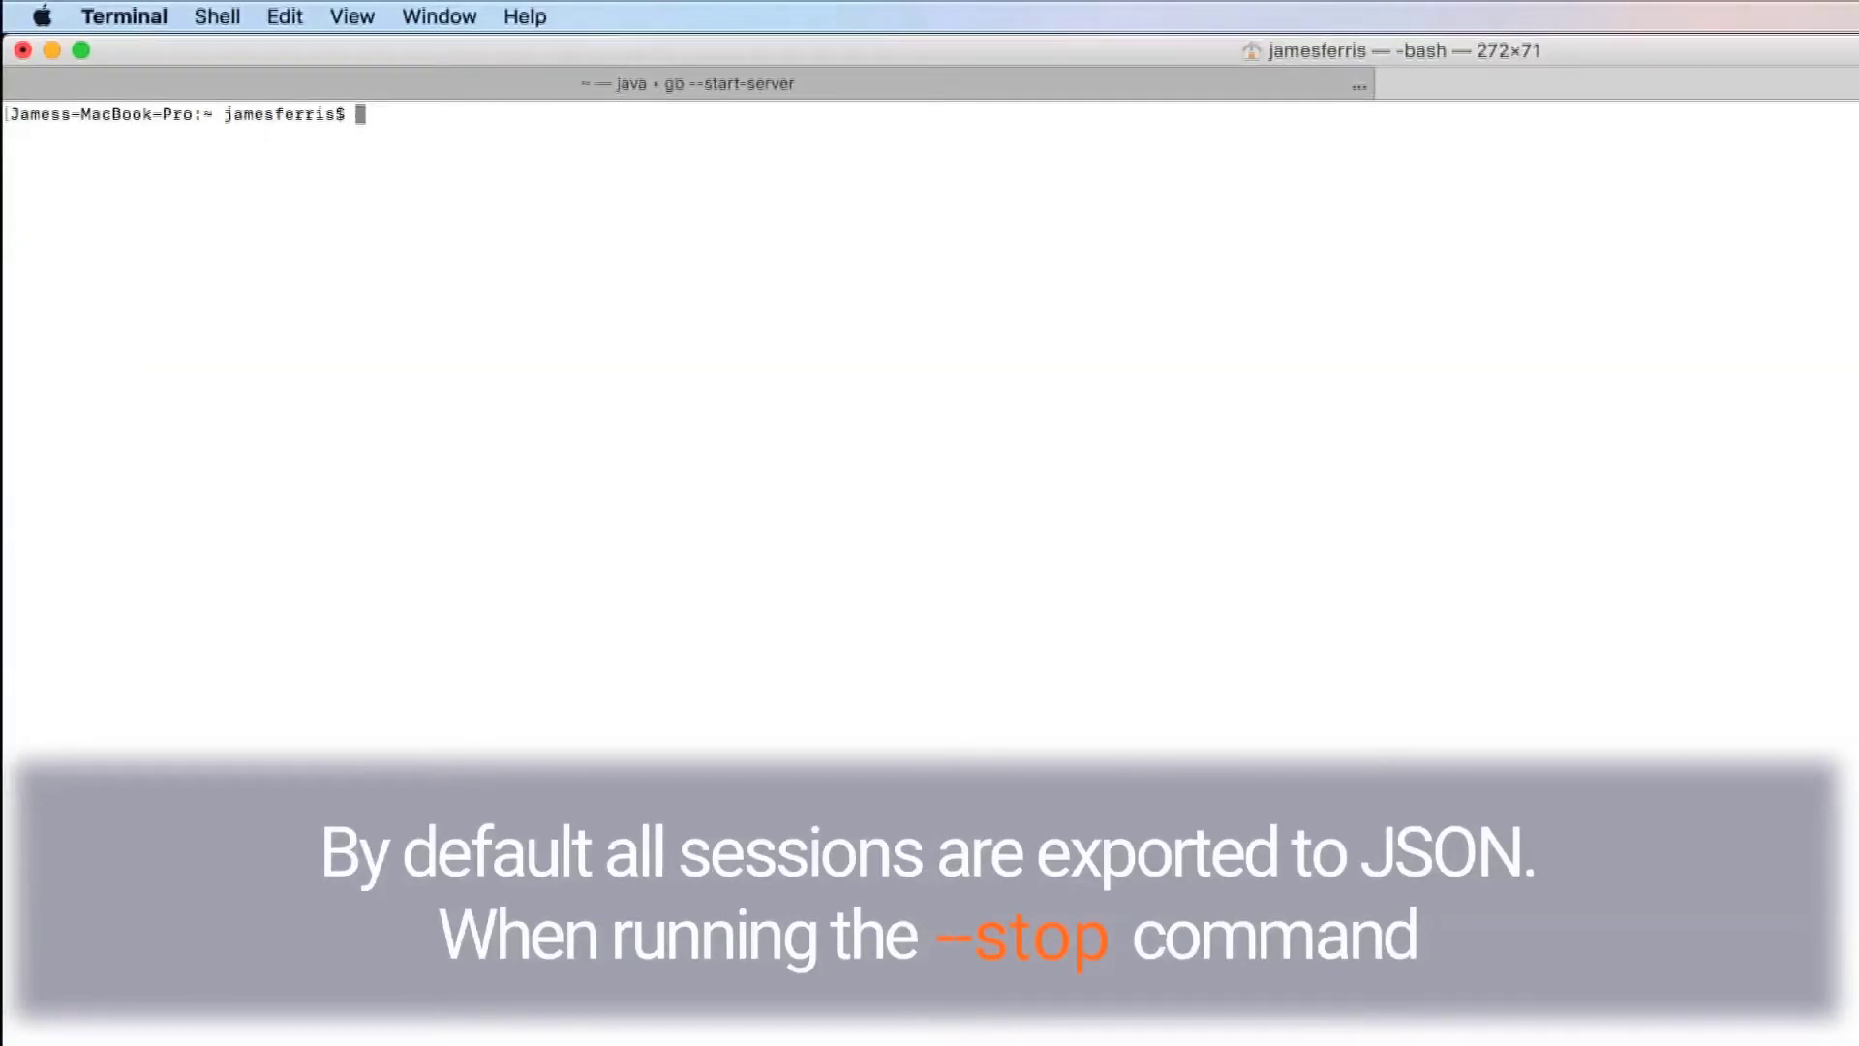
Move into ~/GameBench/data and list its app folders with ls -la.
{"action": "type", "text": "cd ~/Gam"}
{"action": "key", "text": "Tab"}
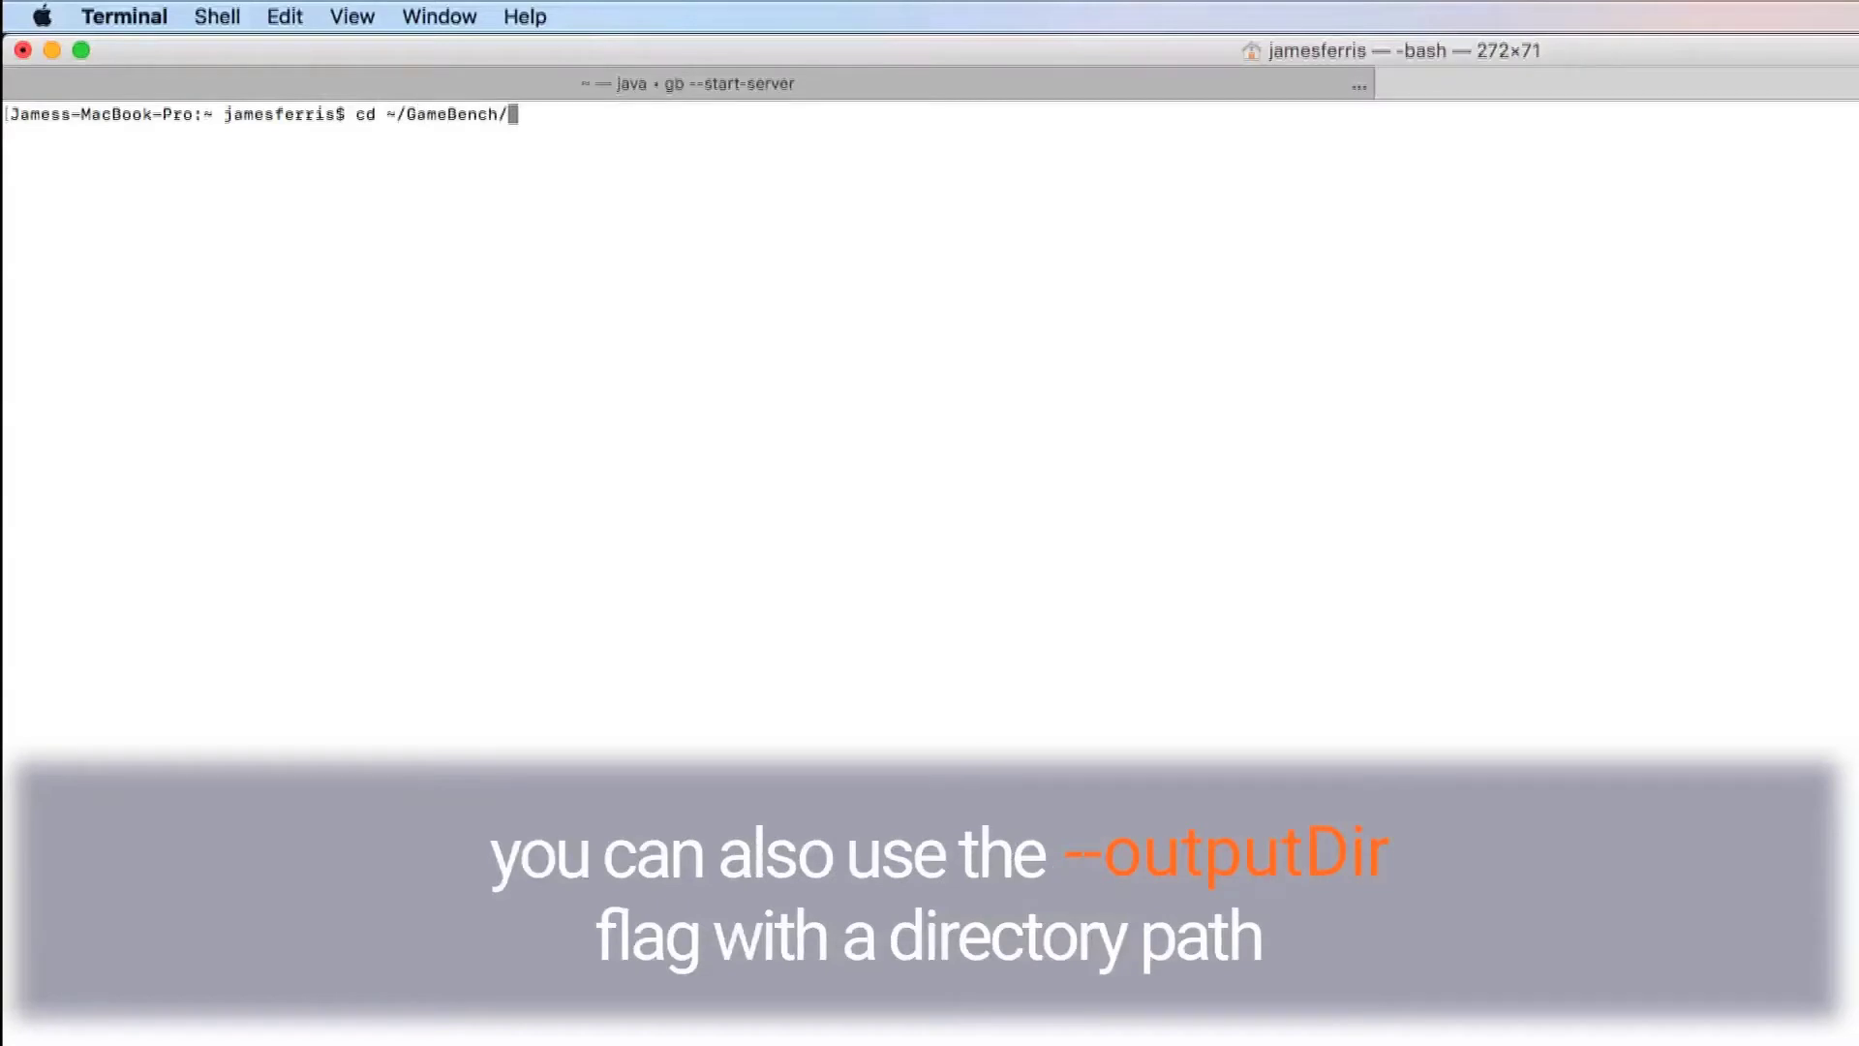
{"action": "type", "text": "data"}
{"action": "key", "text": "Return"}
{"action": "type", "text": "ls "}
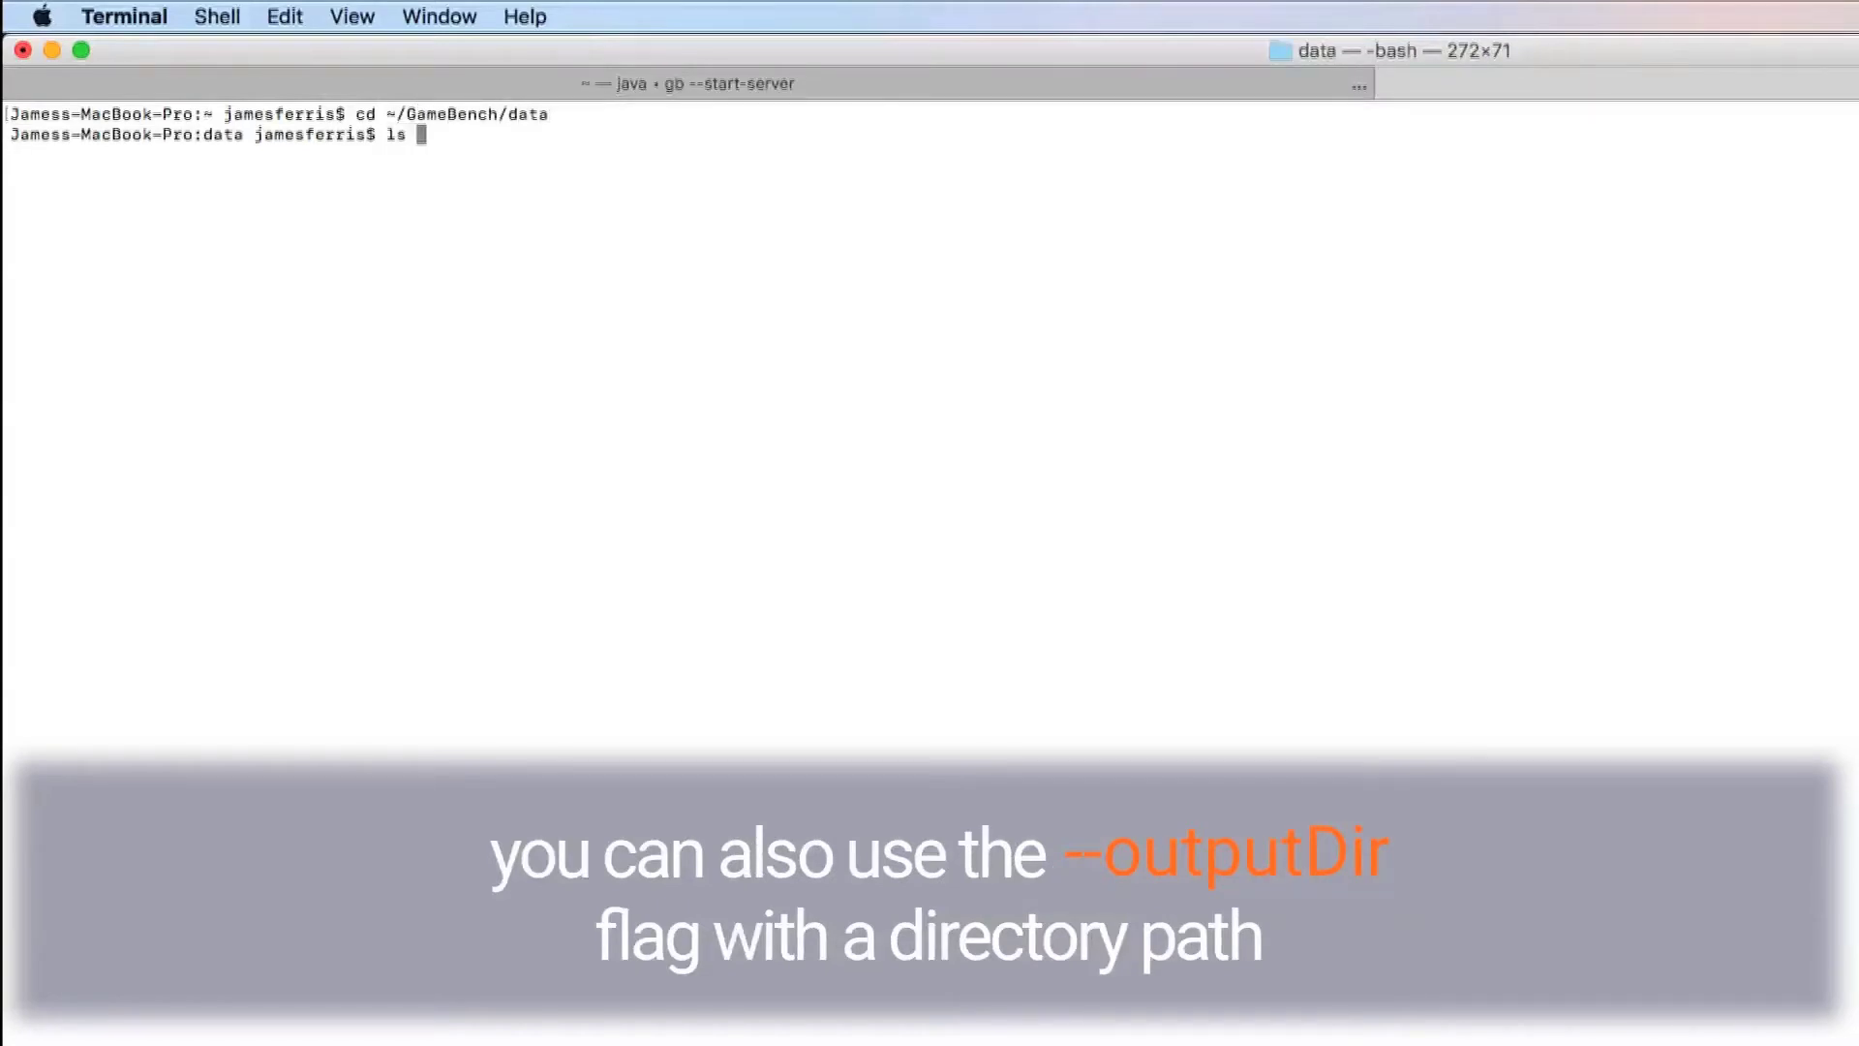
{"action": "type", "text": "-la"}
{"action": "key", "text": "Return"}
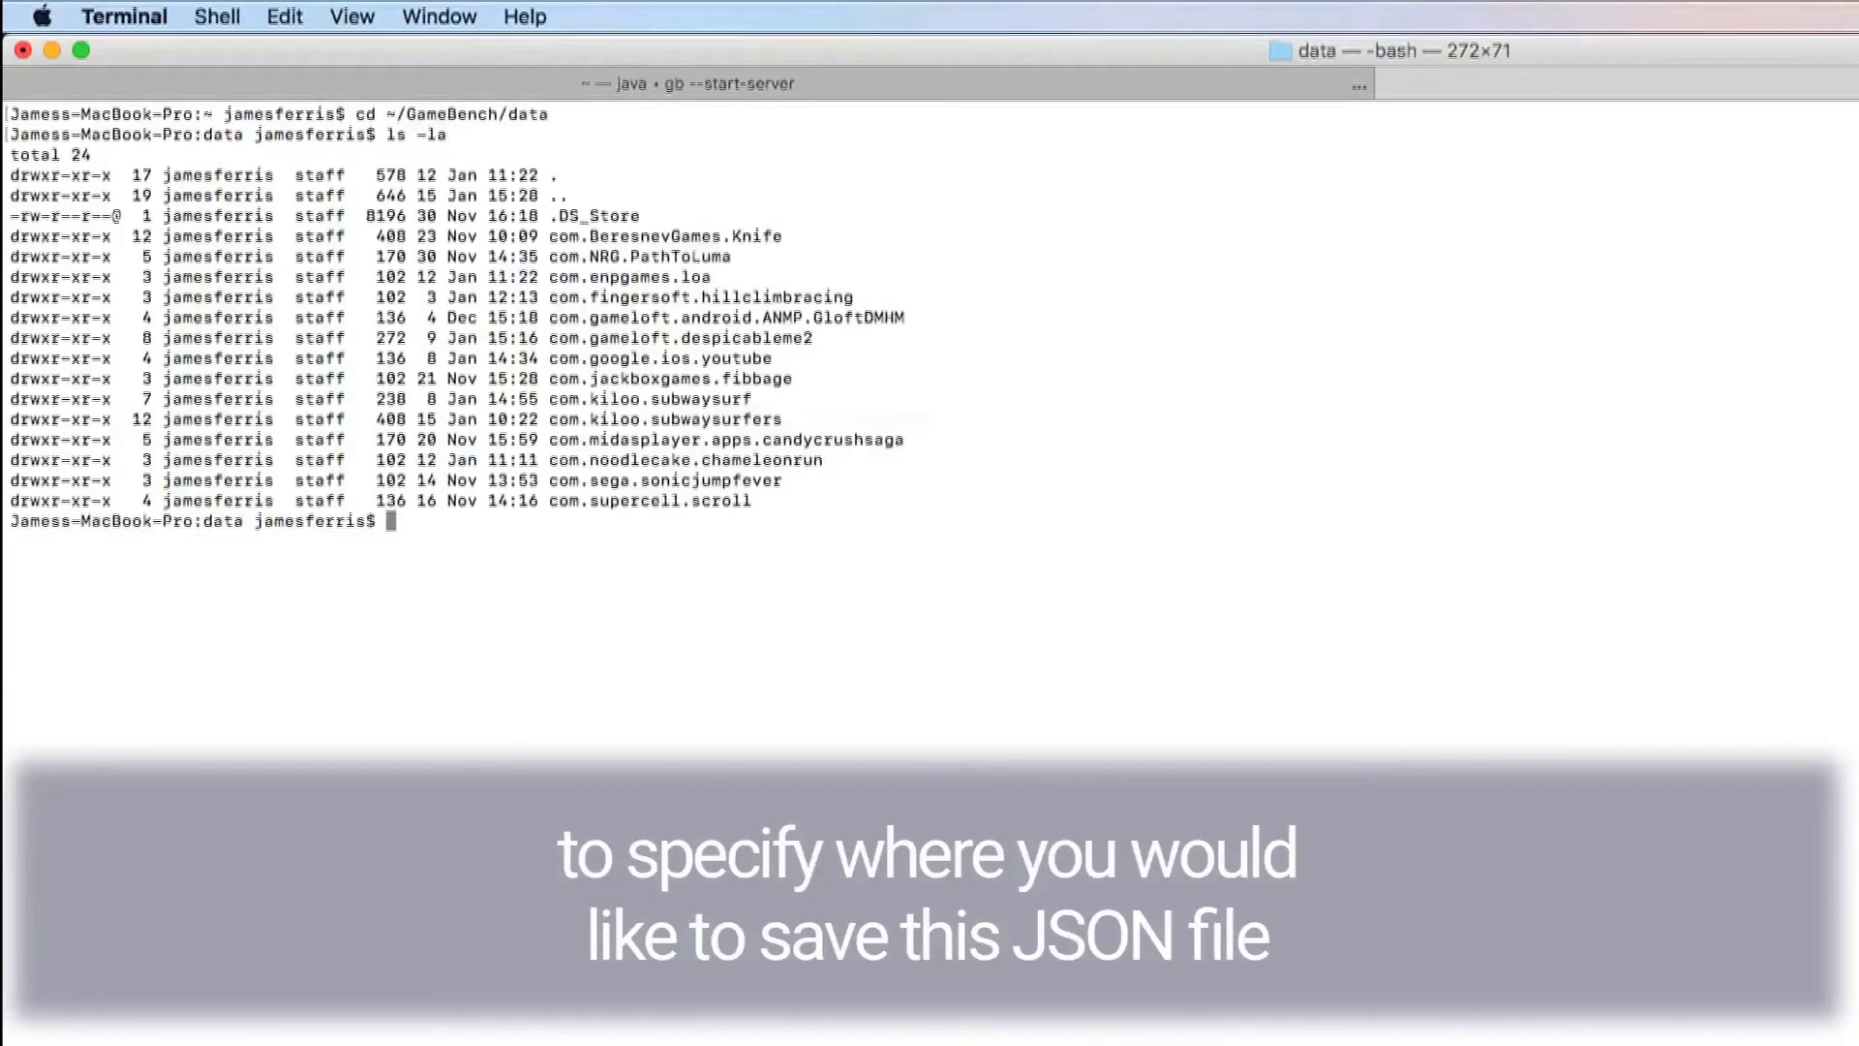
Enter com.kiloo.subwaysurfers and list its session folders.
{"action": "type", "text": "cd com.kiloo."}
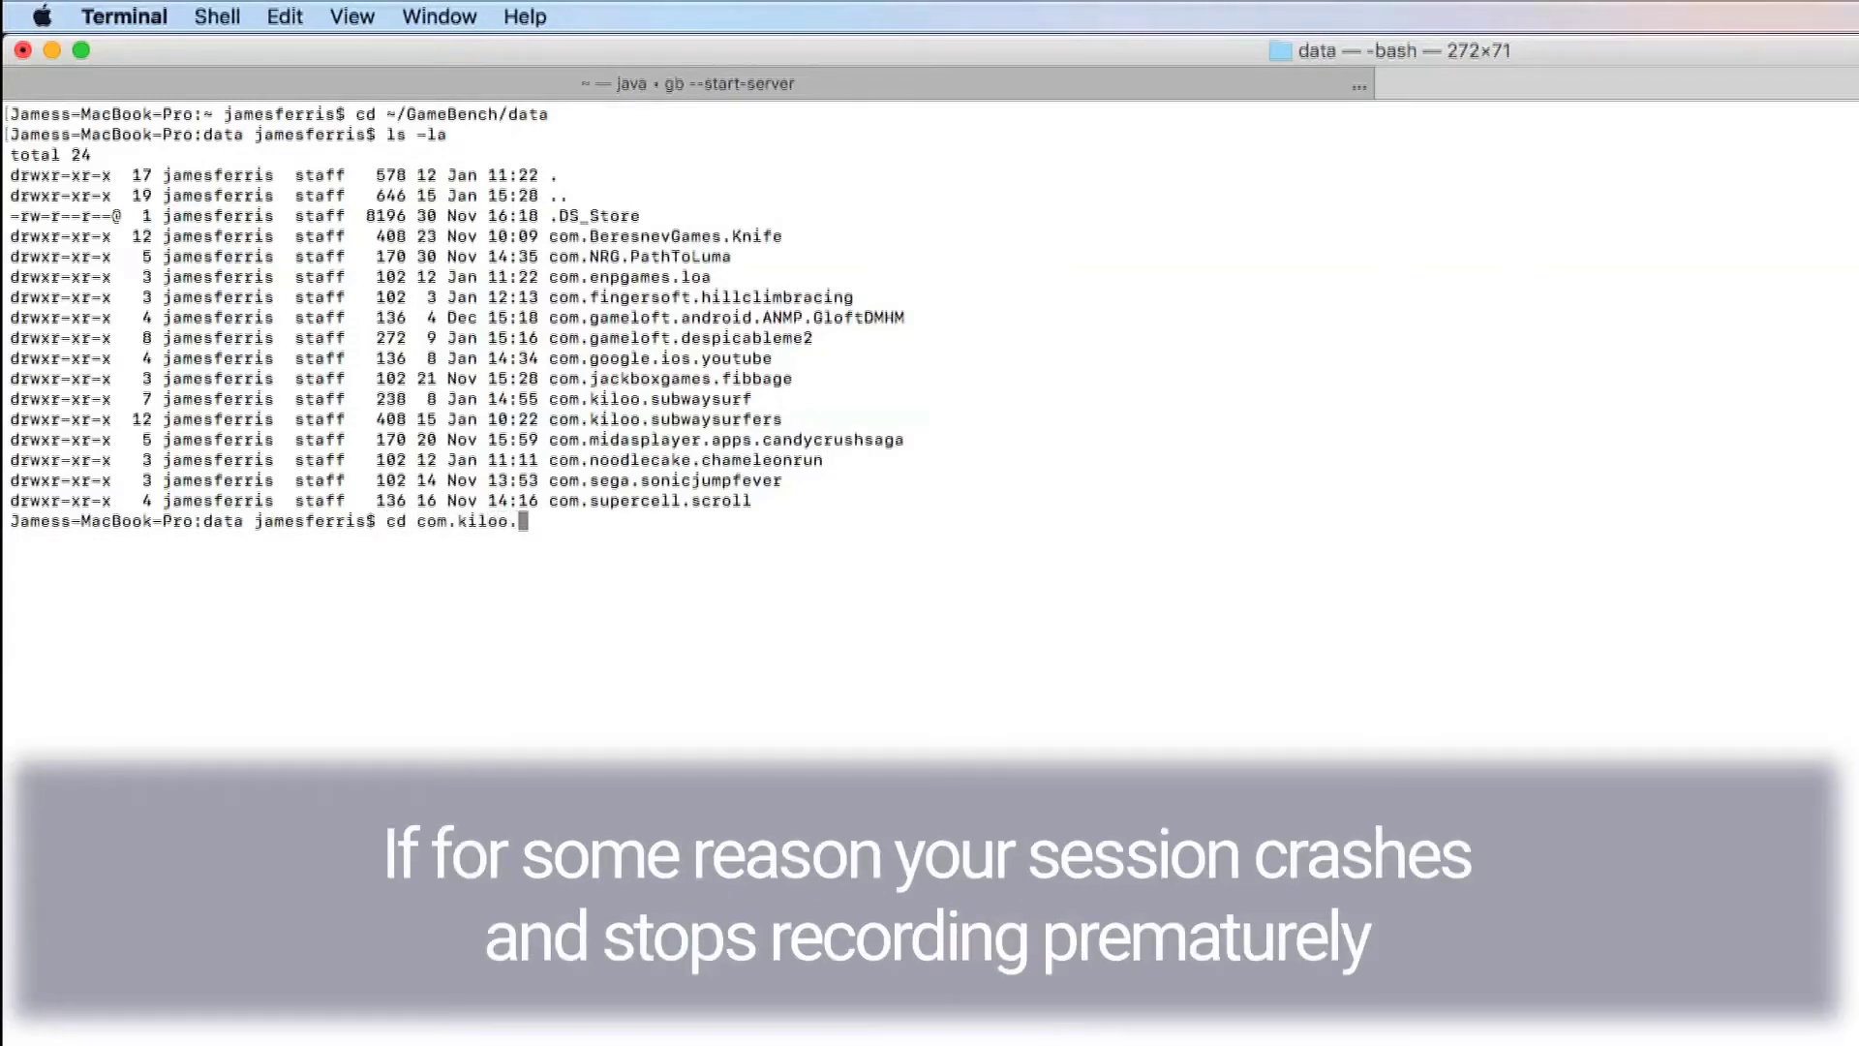
{"action": "type", "text": "subwaysurge"}
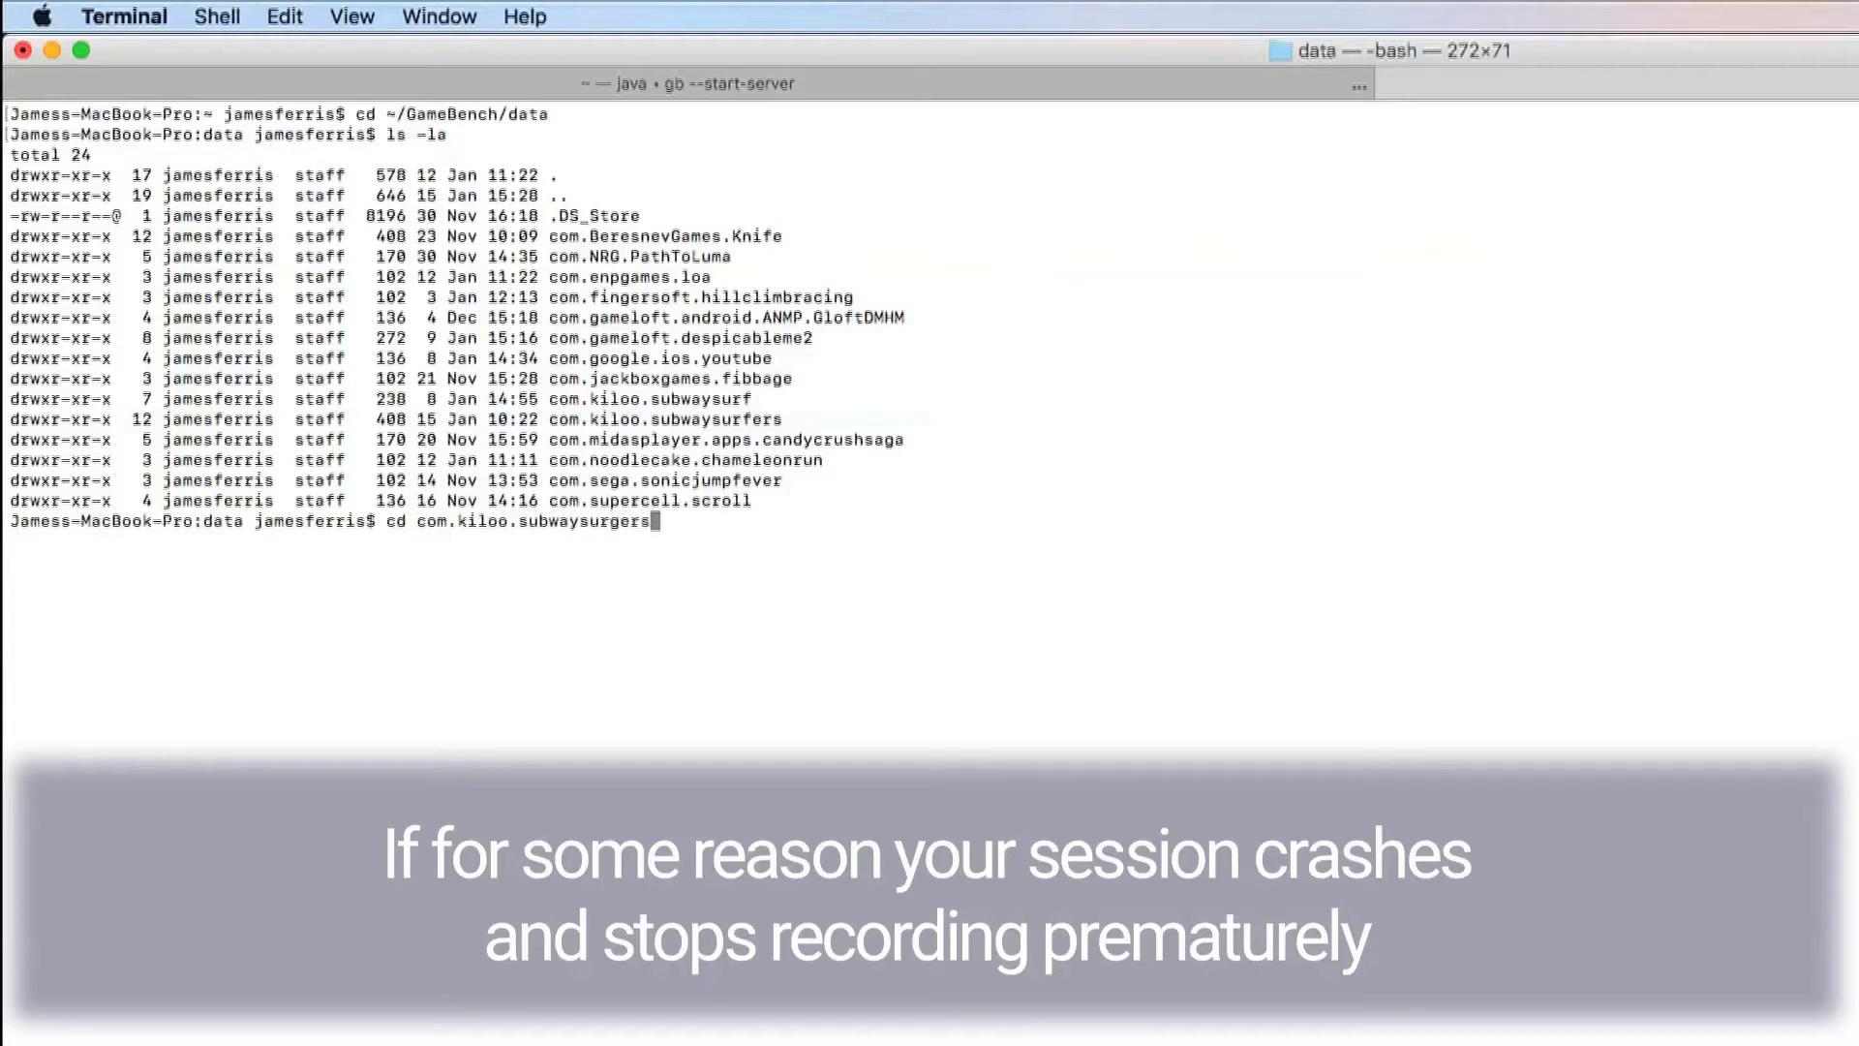
{"action": "key", "text": "BackSpace"}
{"action": "key", "text": "BackSpace"}
{"action": "type", "text": "fers"}
{"action": "key", "text": "Return"}
{"action": "type", "text": "ls"}
{"action": "key", "text": "Return"}
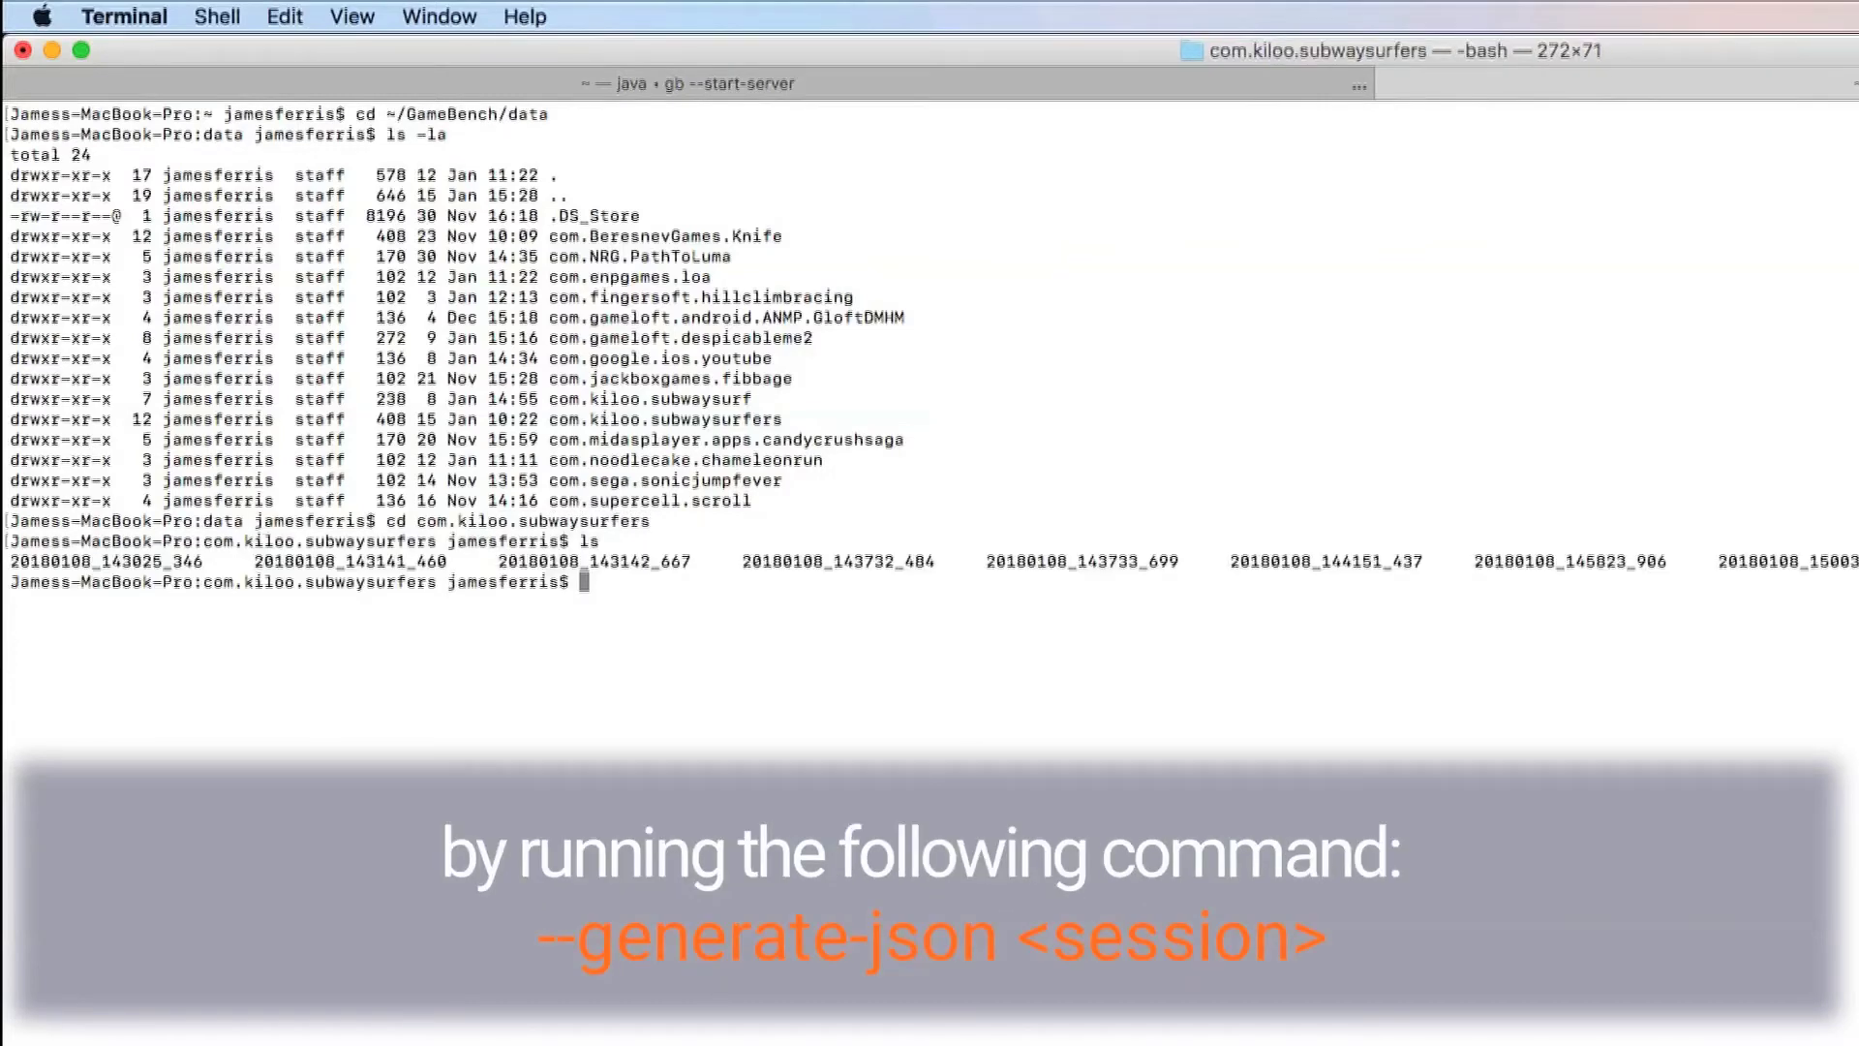
{"action": "type", "text": "gb --generate-json"}
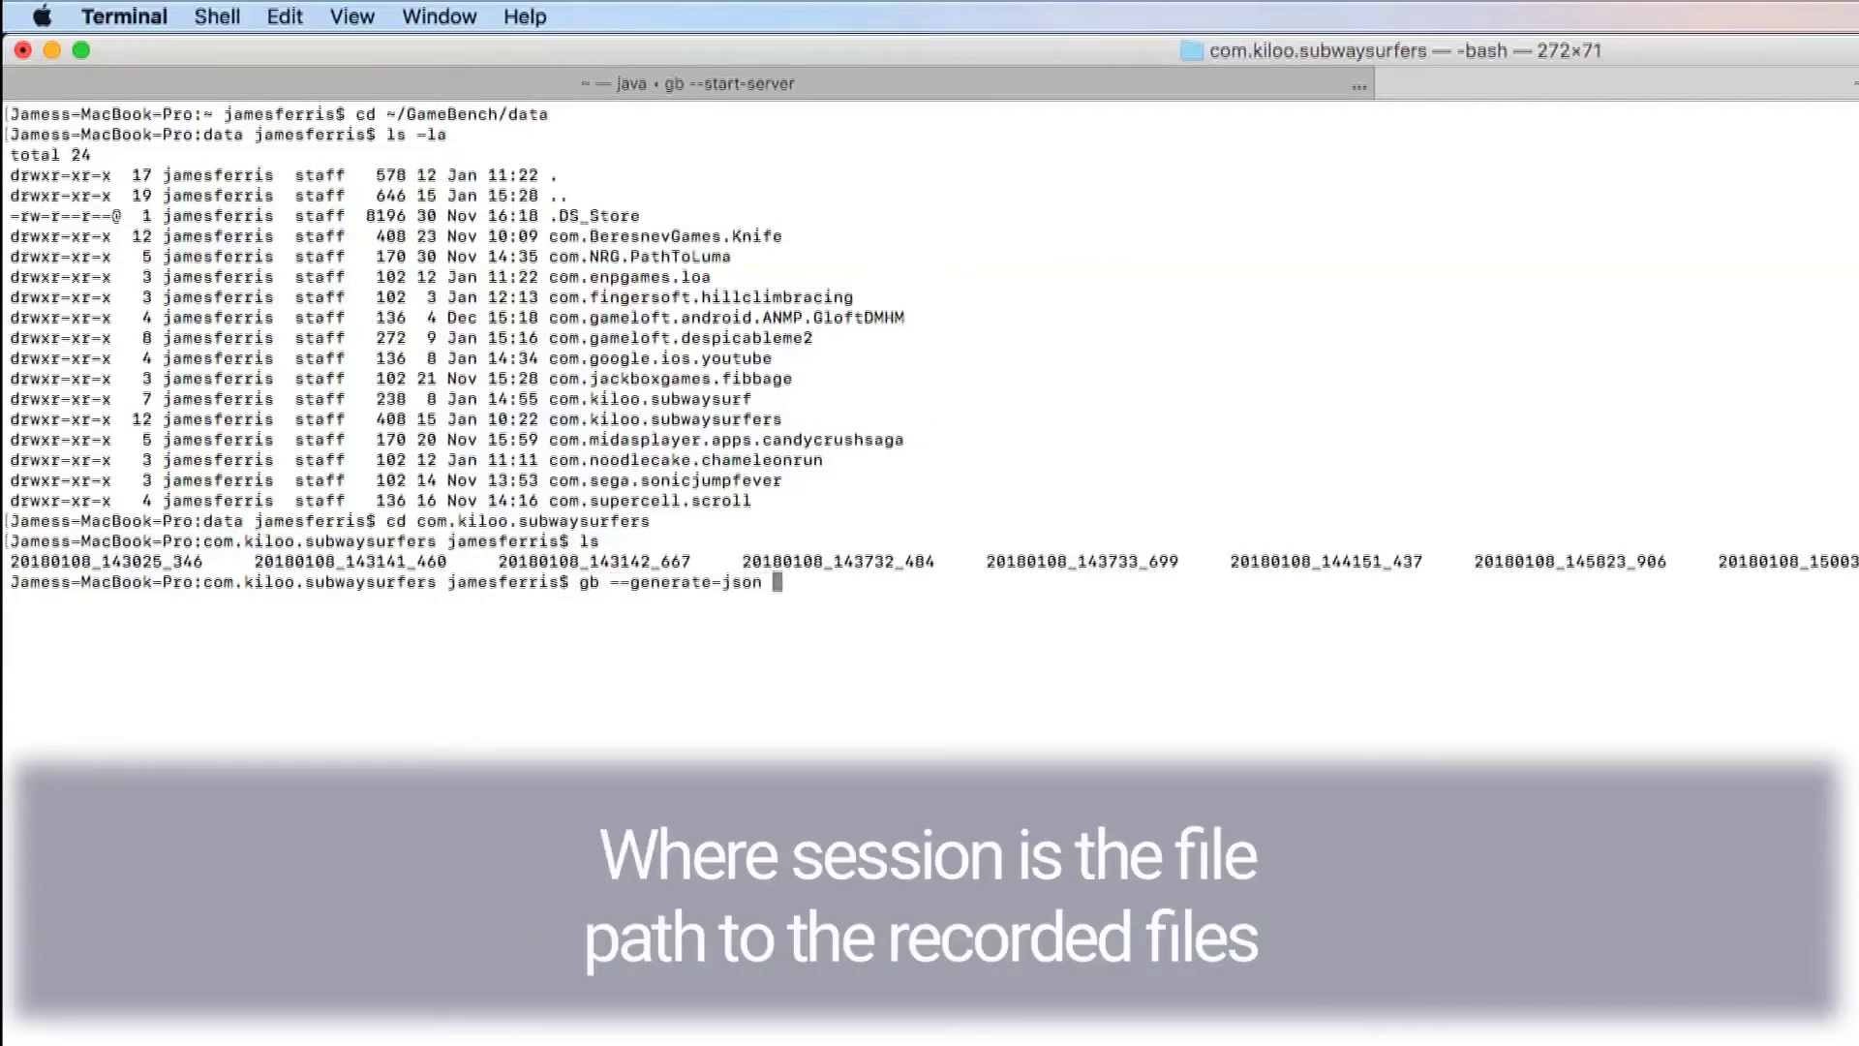
{"action": "type", "text": " ~"}
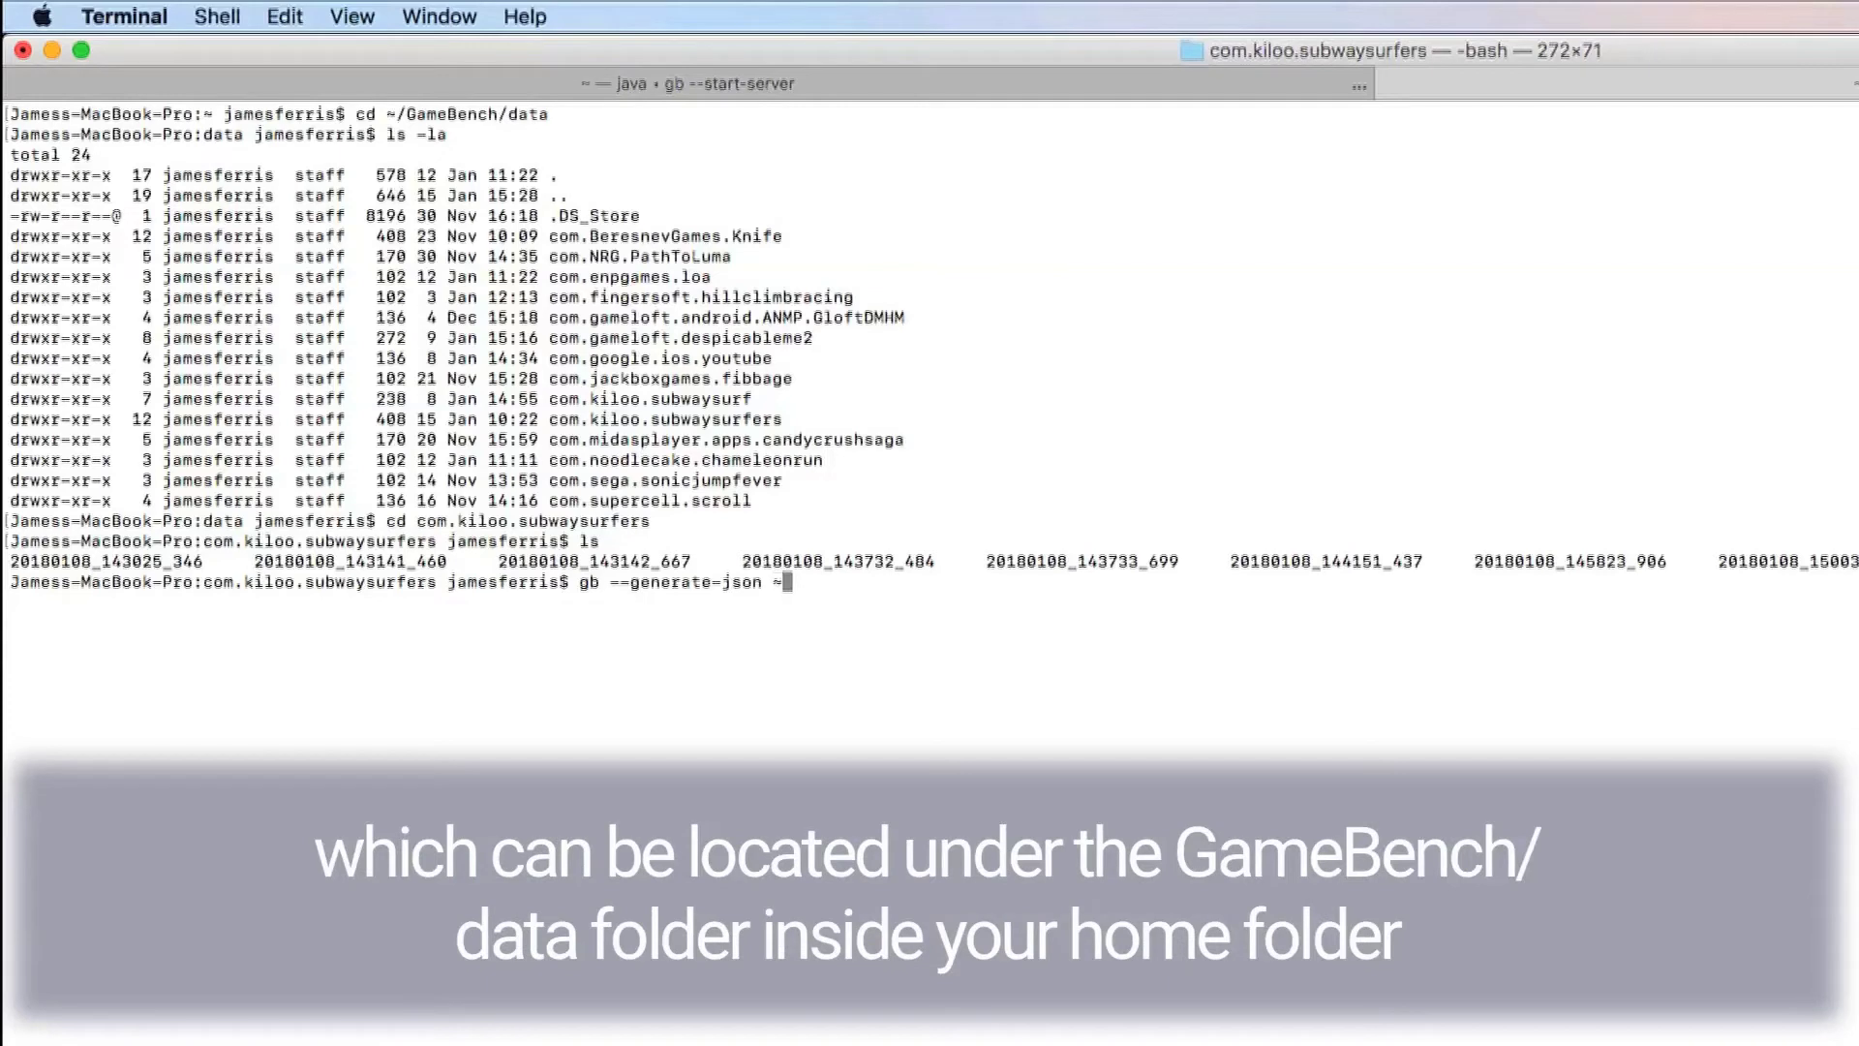
{"action": "type", "text": "/Gam"}
Generate JSON for session com.kiloo.subwaysurfers/20180115_102240_356, getting 'JSON file written.'.
{"action": "key", "text": "Tab"}
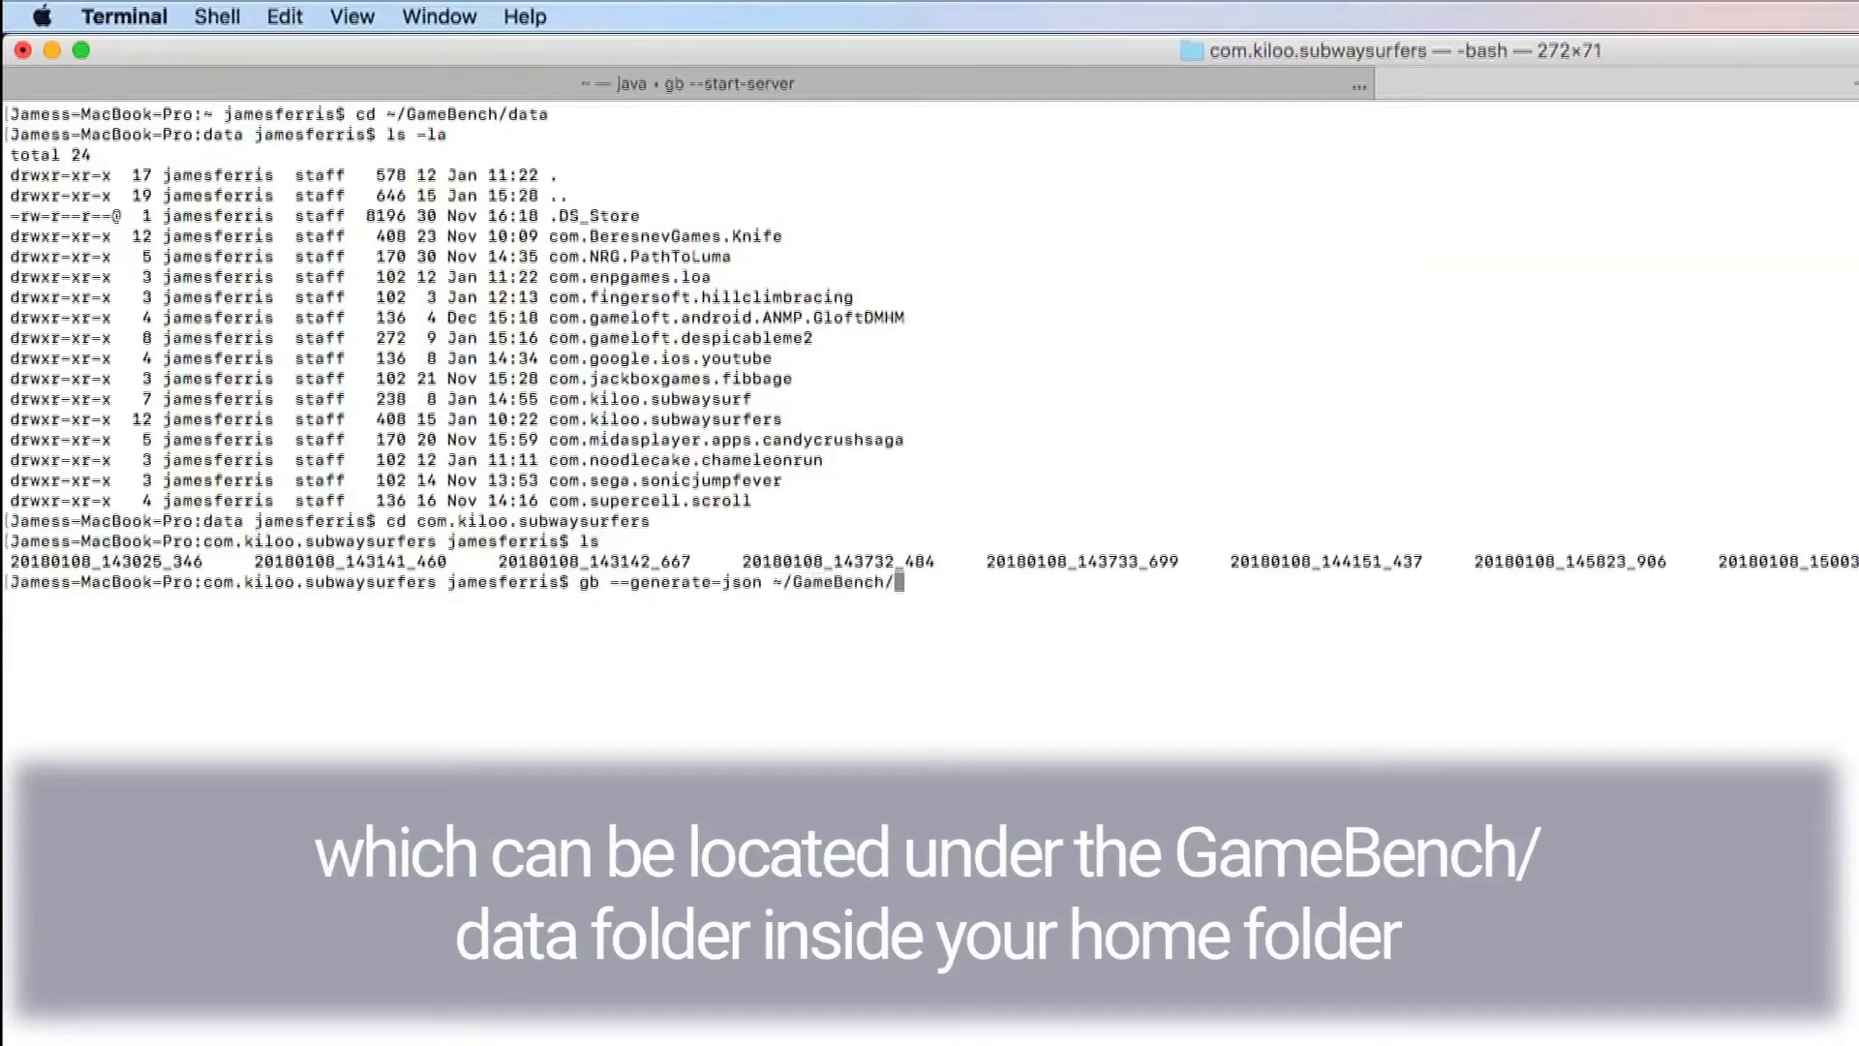
{"action": "type", "text": "data/com.kil"}
{"action": "key", "text": "Tab"}
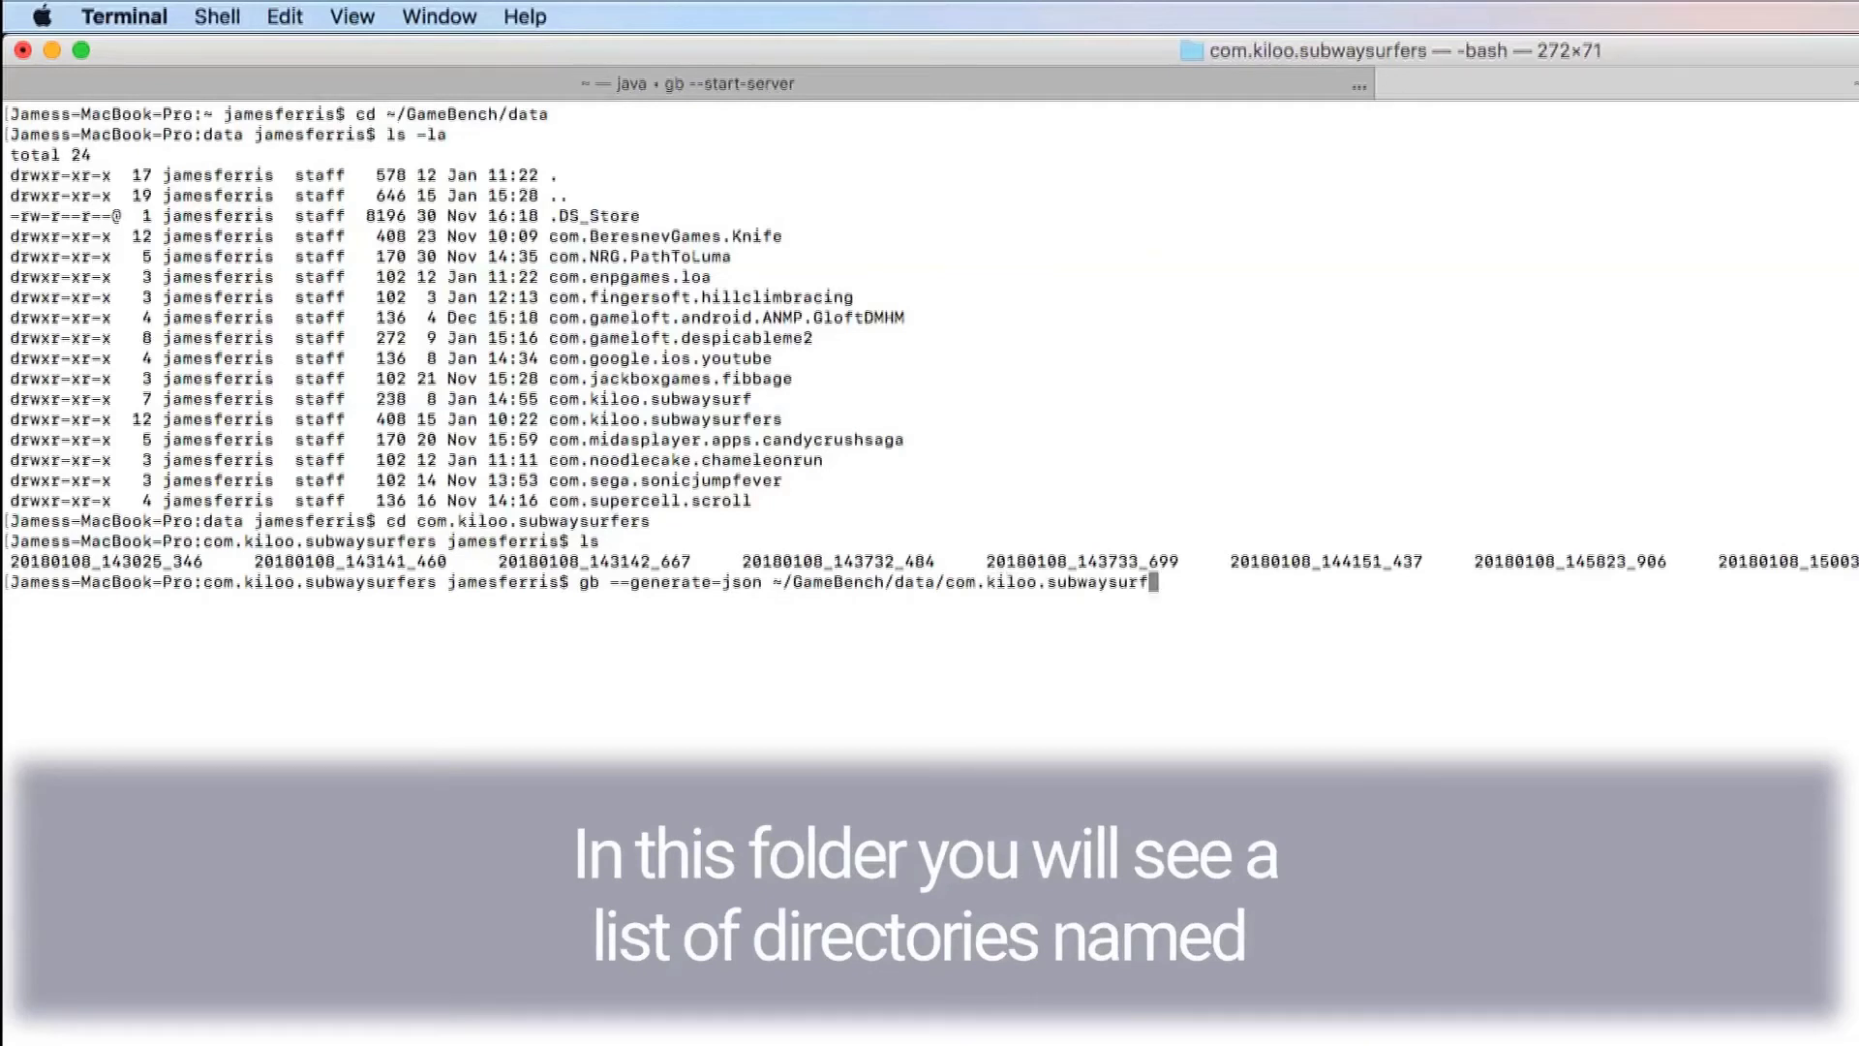
{"action": "type", "text": "ers/20"}
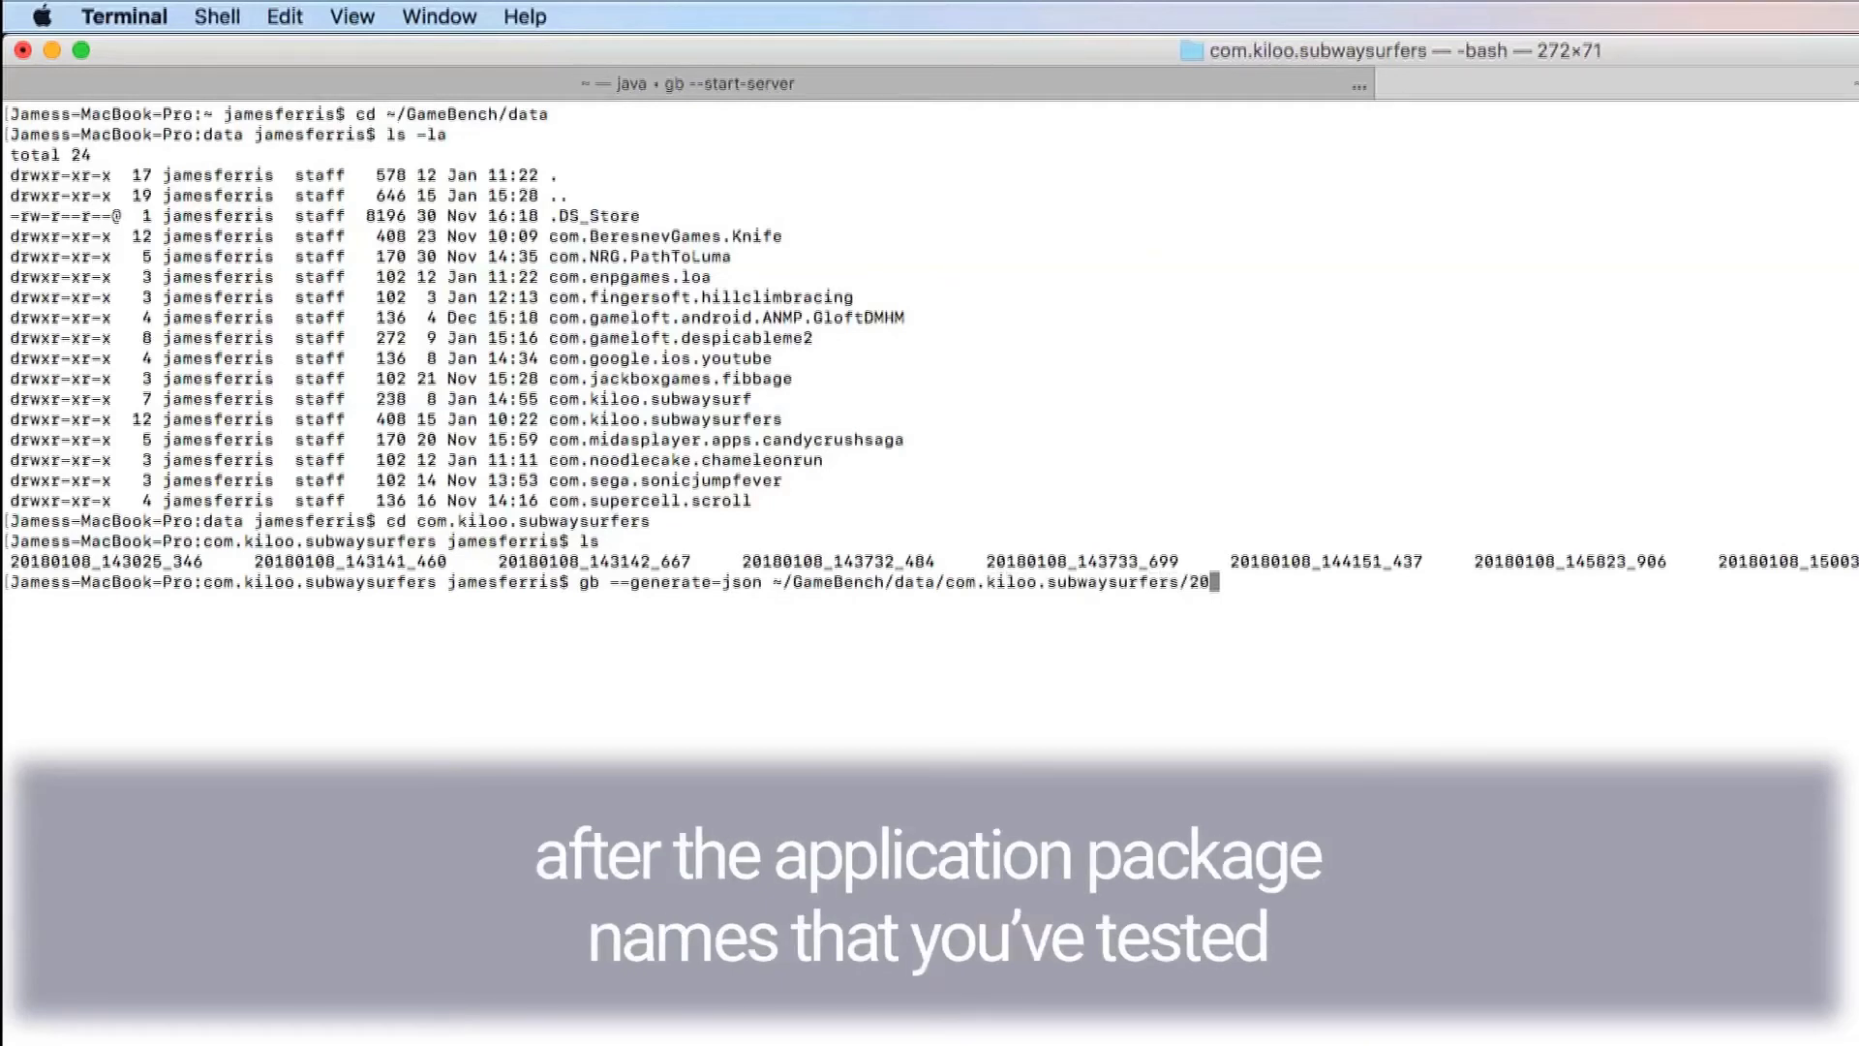
{"action": "type", "text": "18011"}
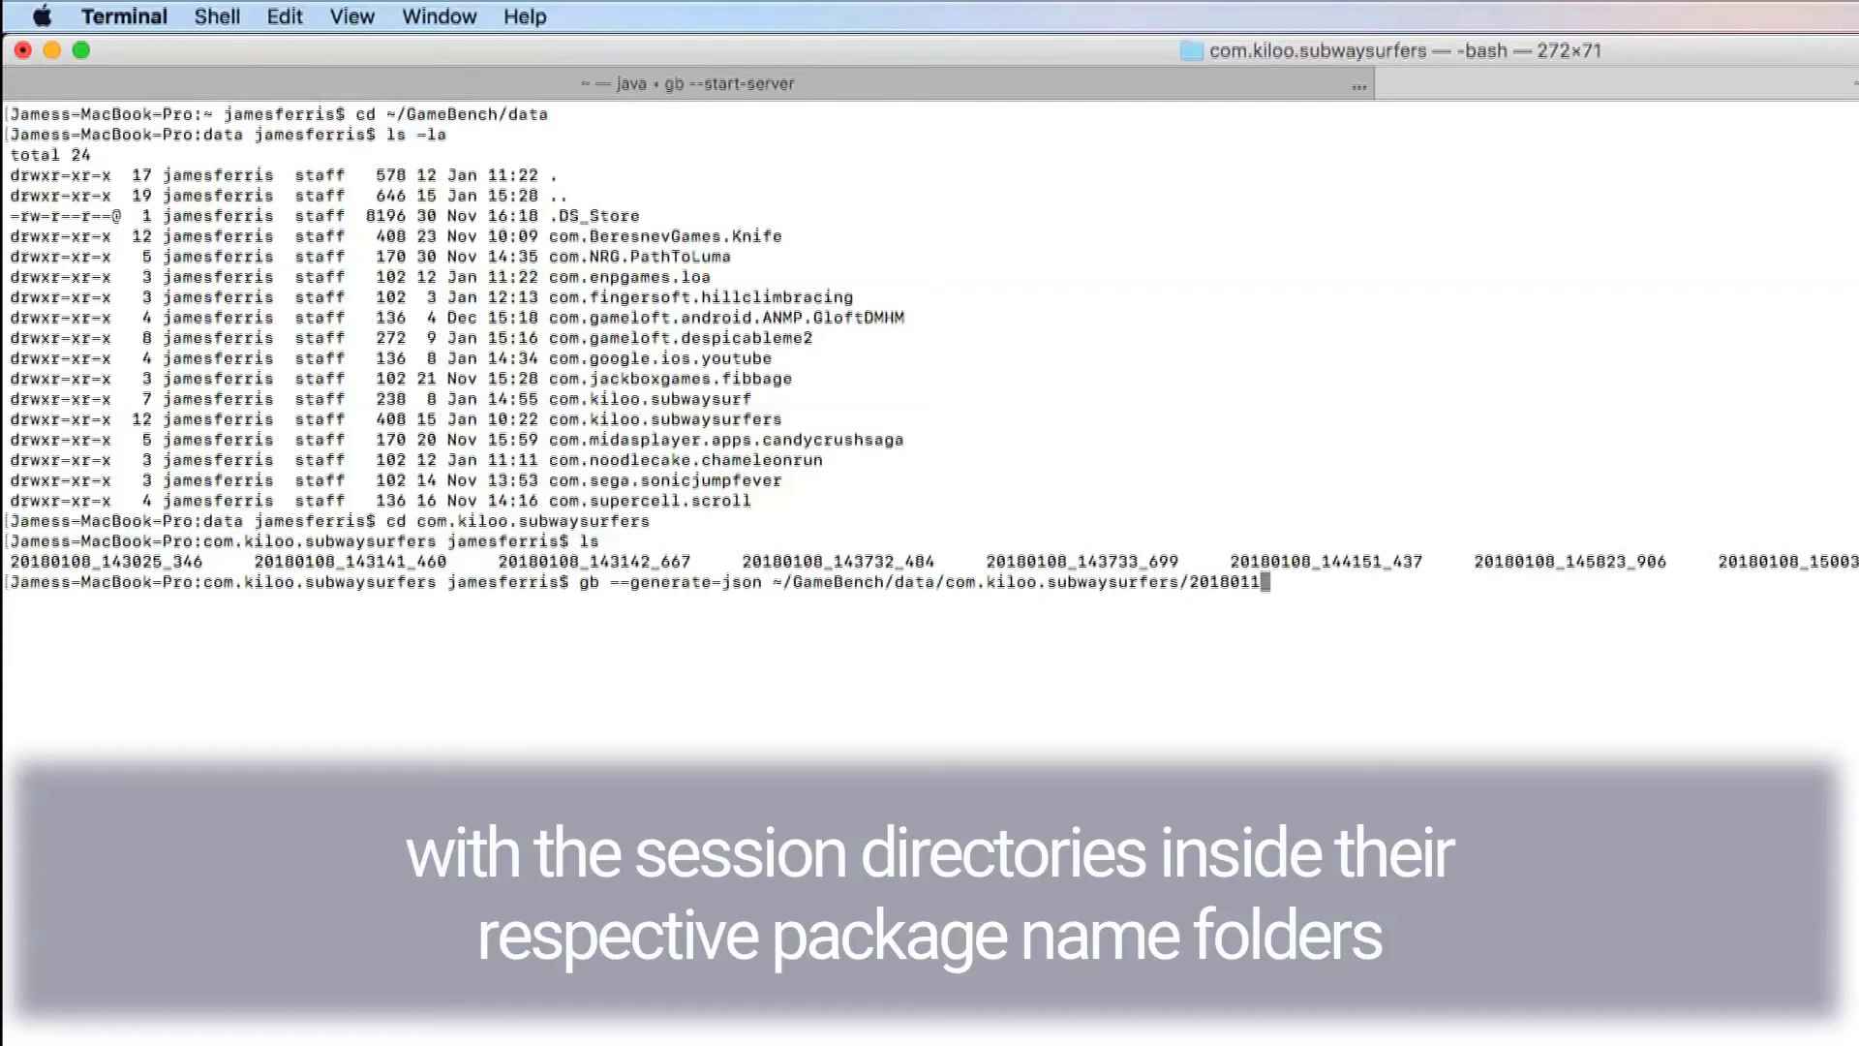
{"action": "type", "text": "5"}
{"action": "key", "text": "Tab"}
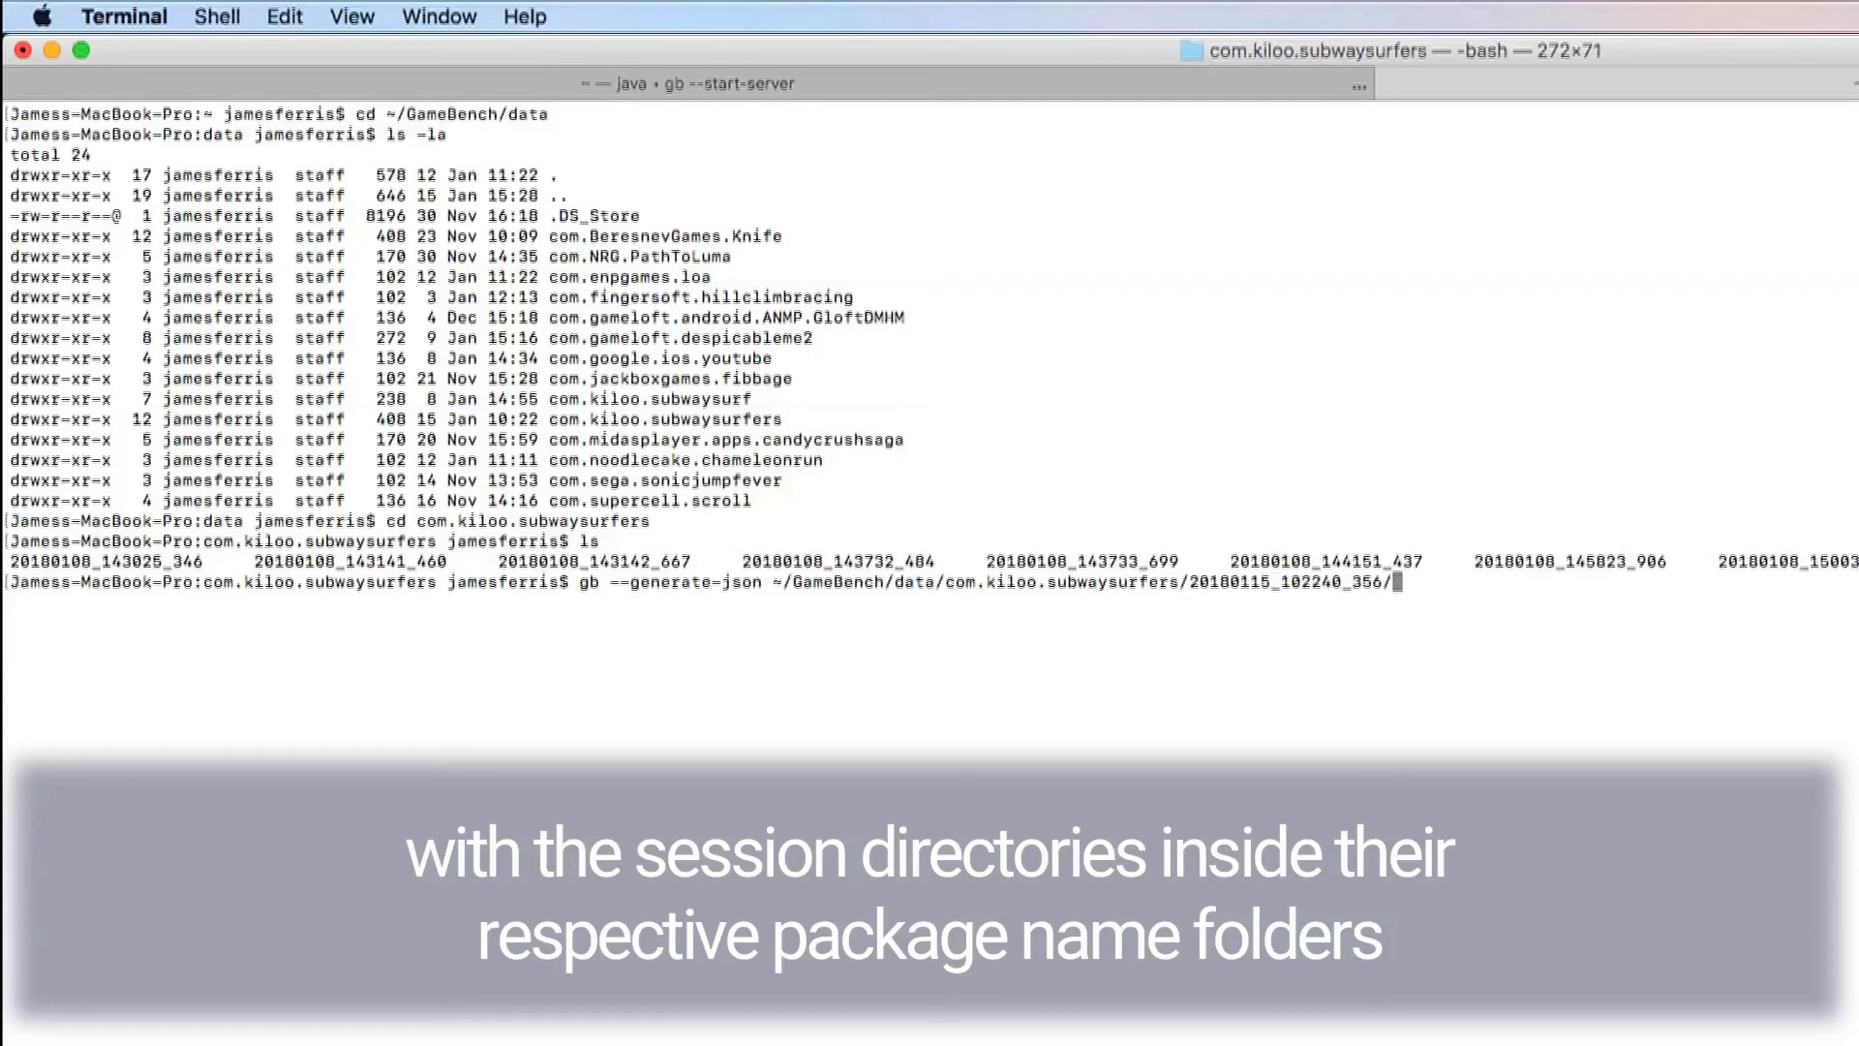
{"action": "key", "text": "BackSpace"}
{"action": "key", "text": "Return"}
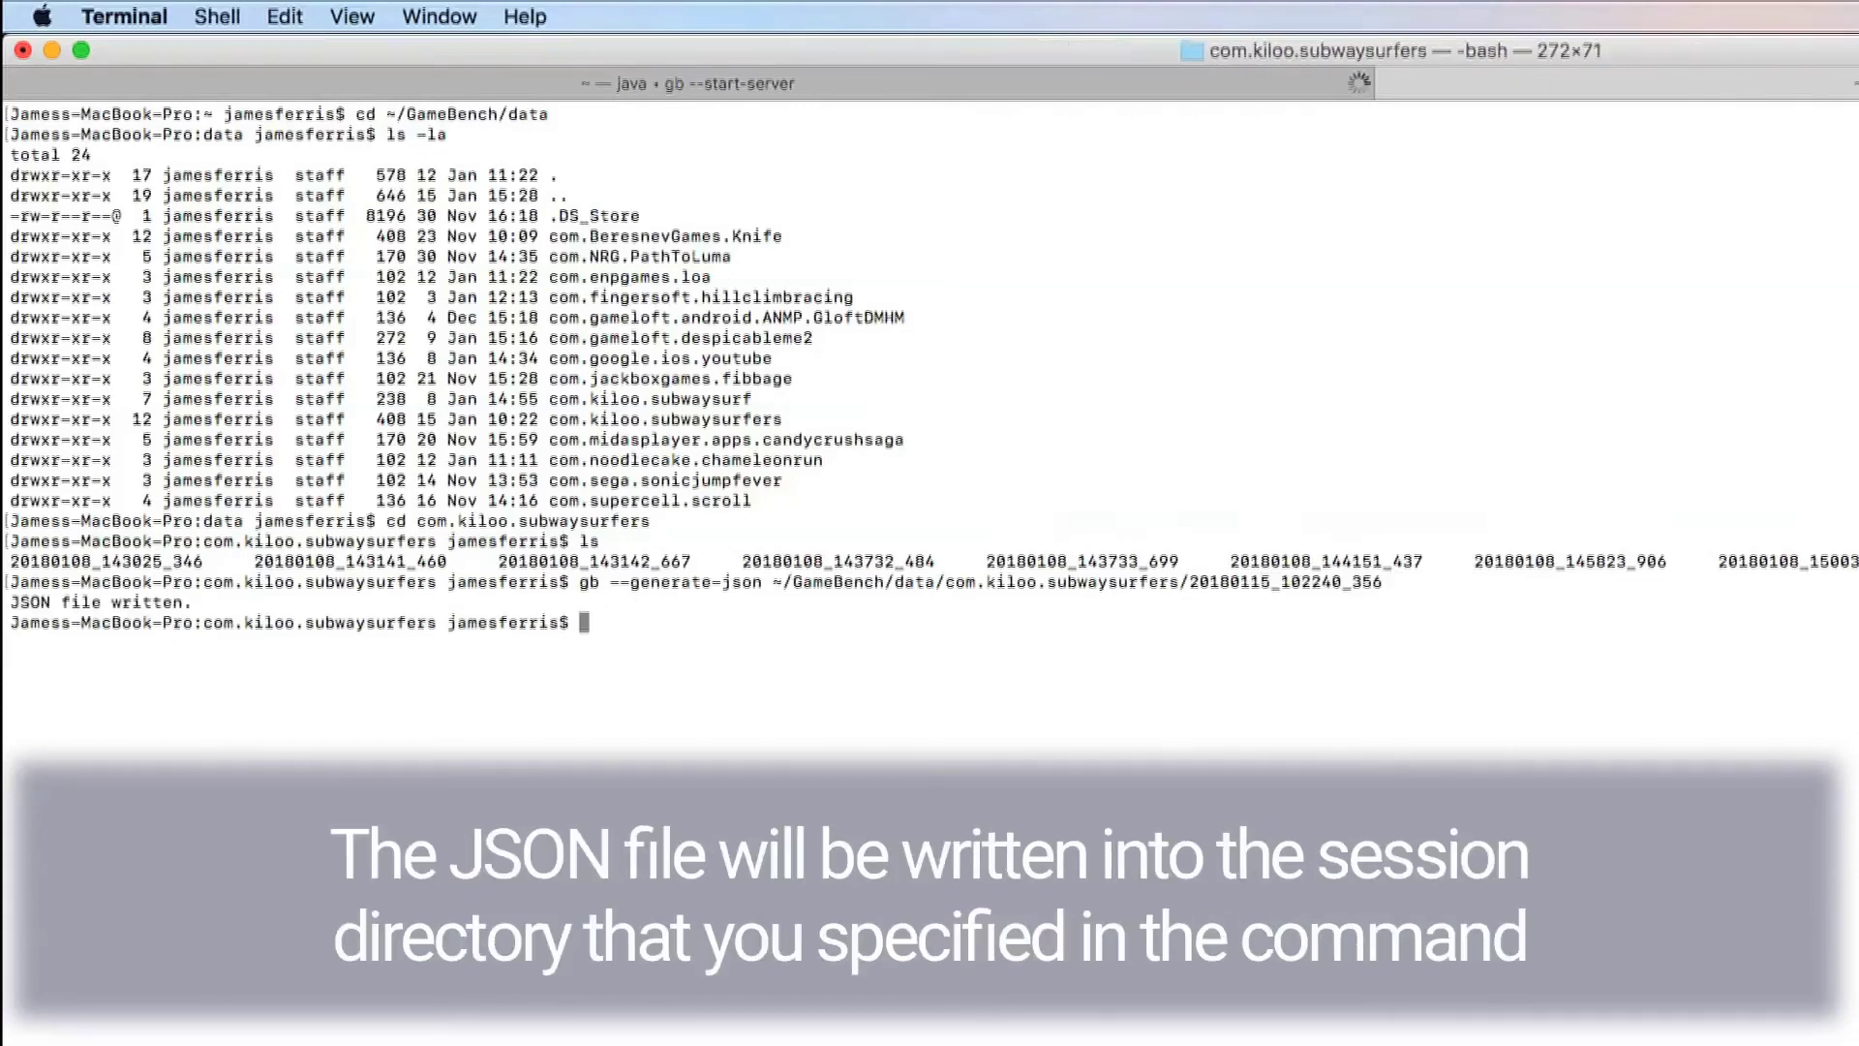
Enter the 20180115_102240_356 session folder and list its files.
{"action": "type", "text": "cd 20180115"}
{"action": "key", "text": "Tab"}
{"action": "key", "text": "Return"}
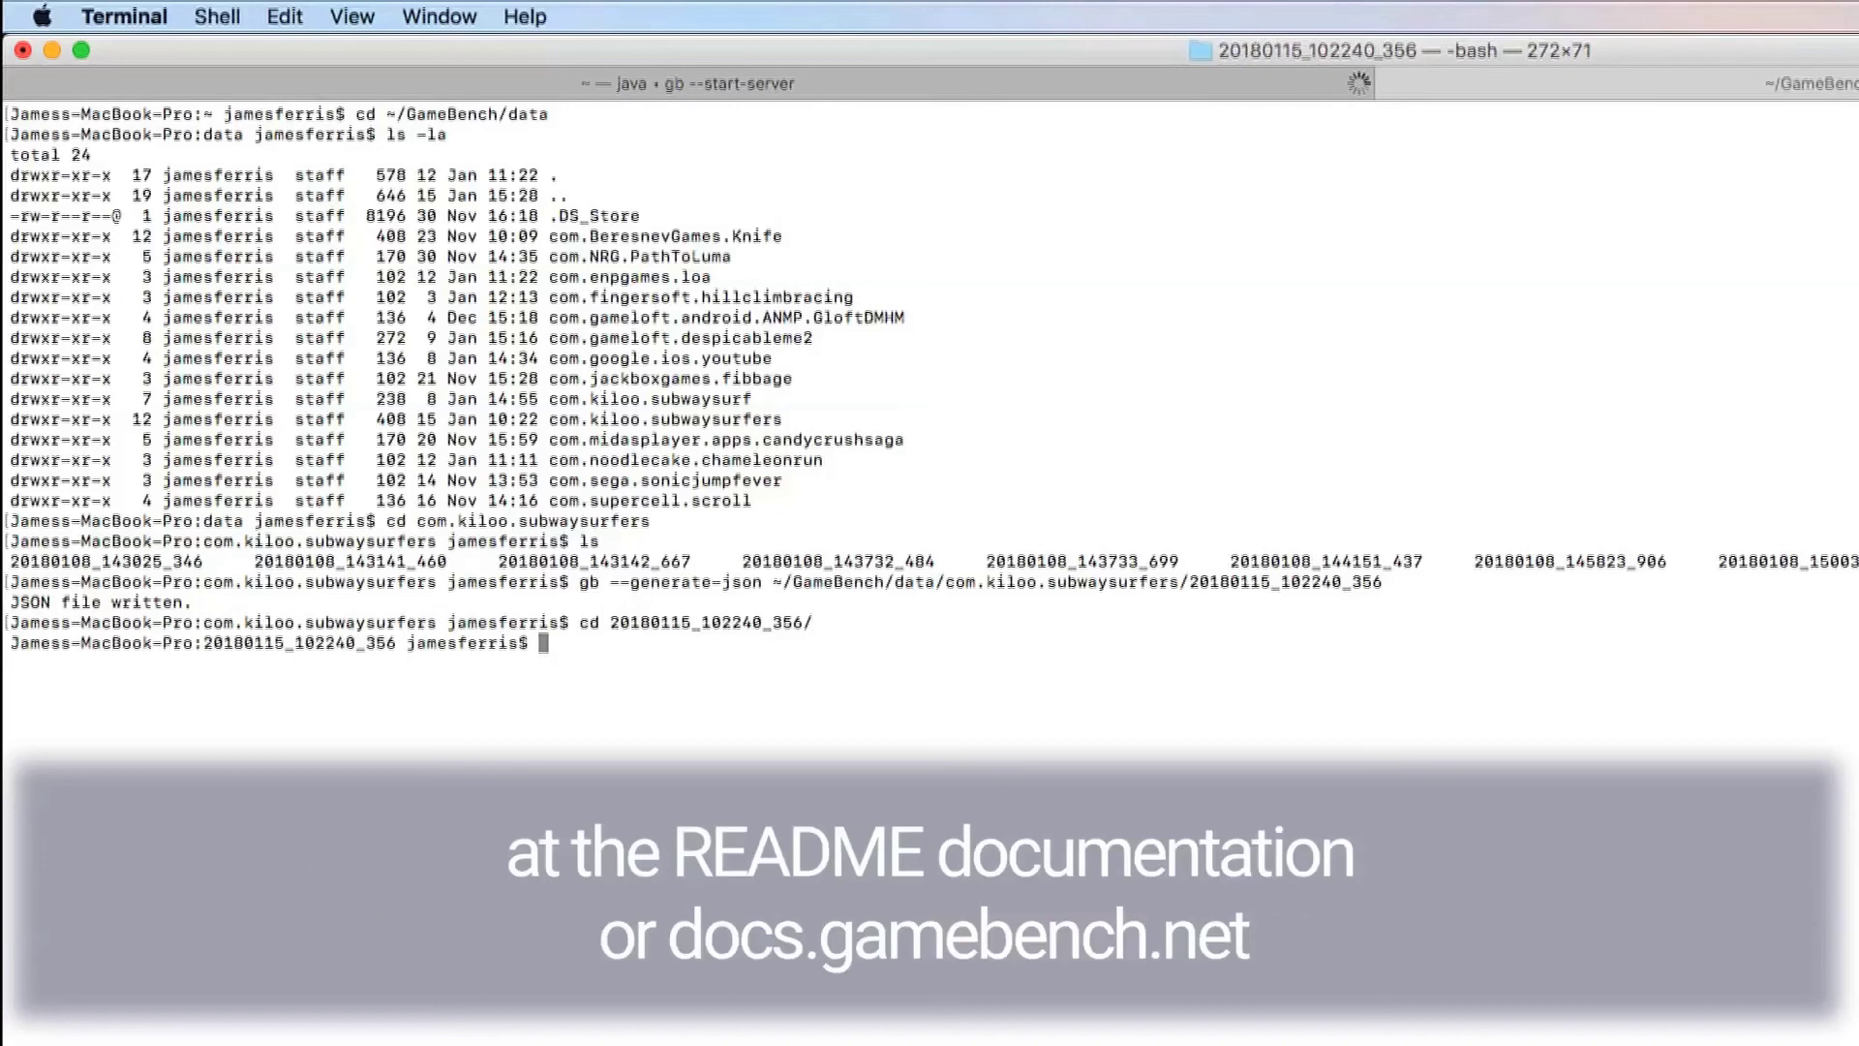
{"action": "type", "text": "ls"}
{"action": "key", "text": "Return"}
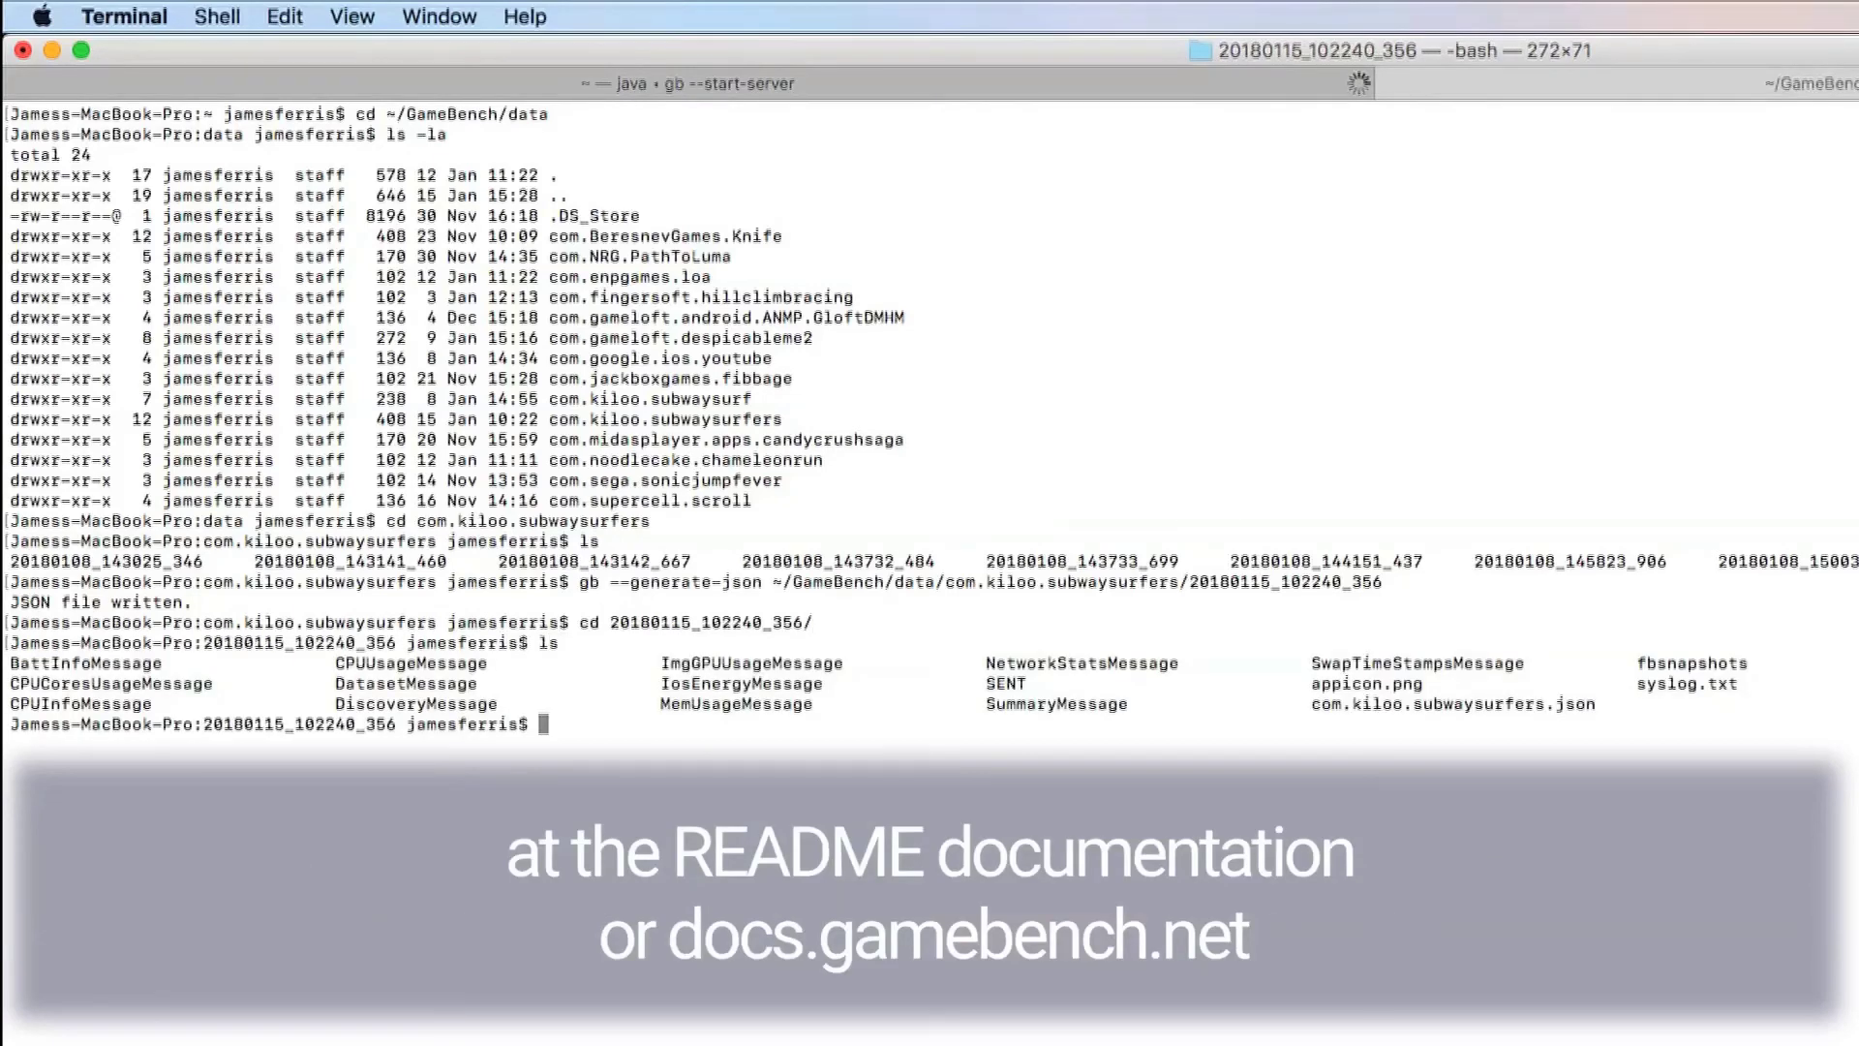
Print com.kiloo.subwaysurfers.json with cat, showing duration_sec 93 and avg_fps 59.
{"action": "type", "text": "cat com.kil"}
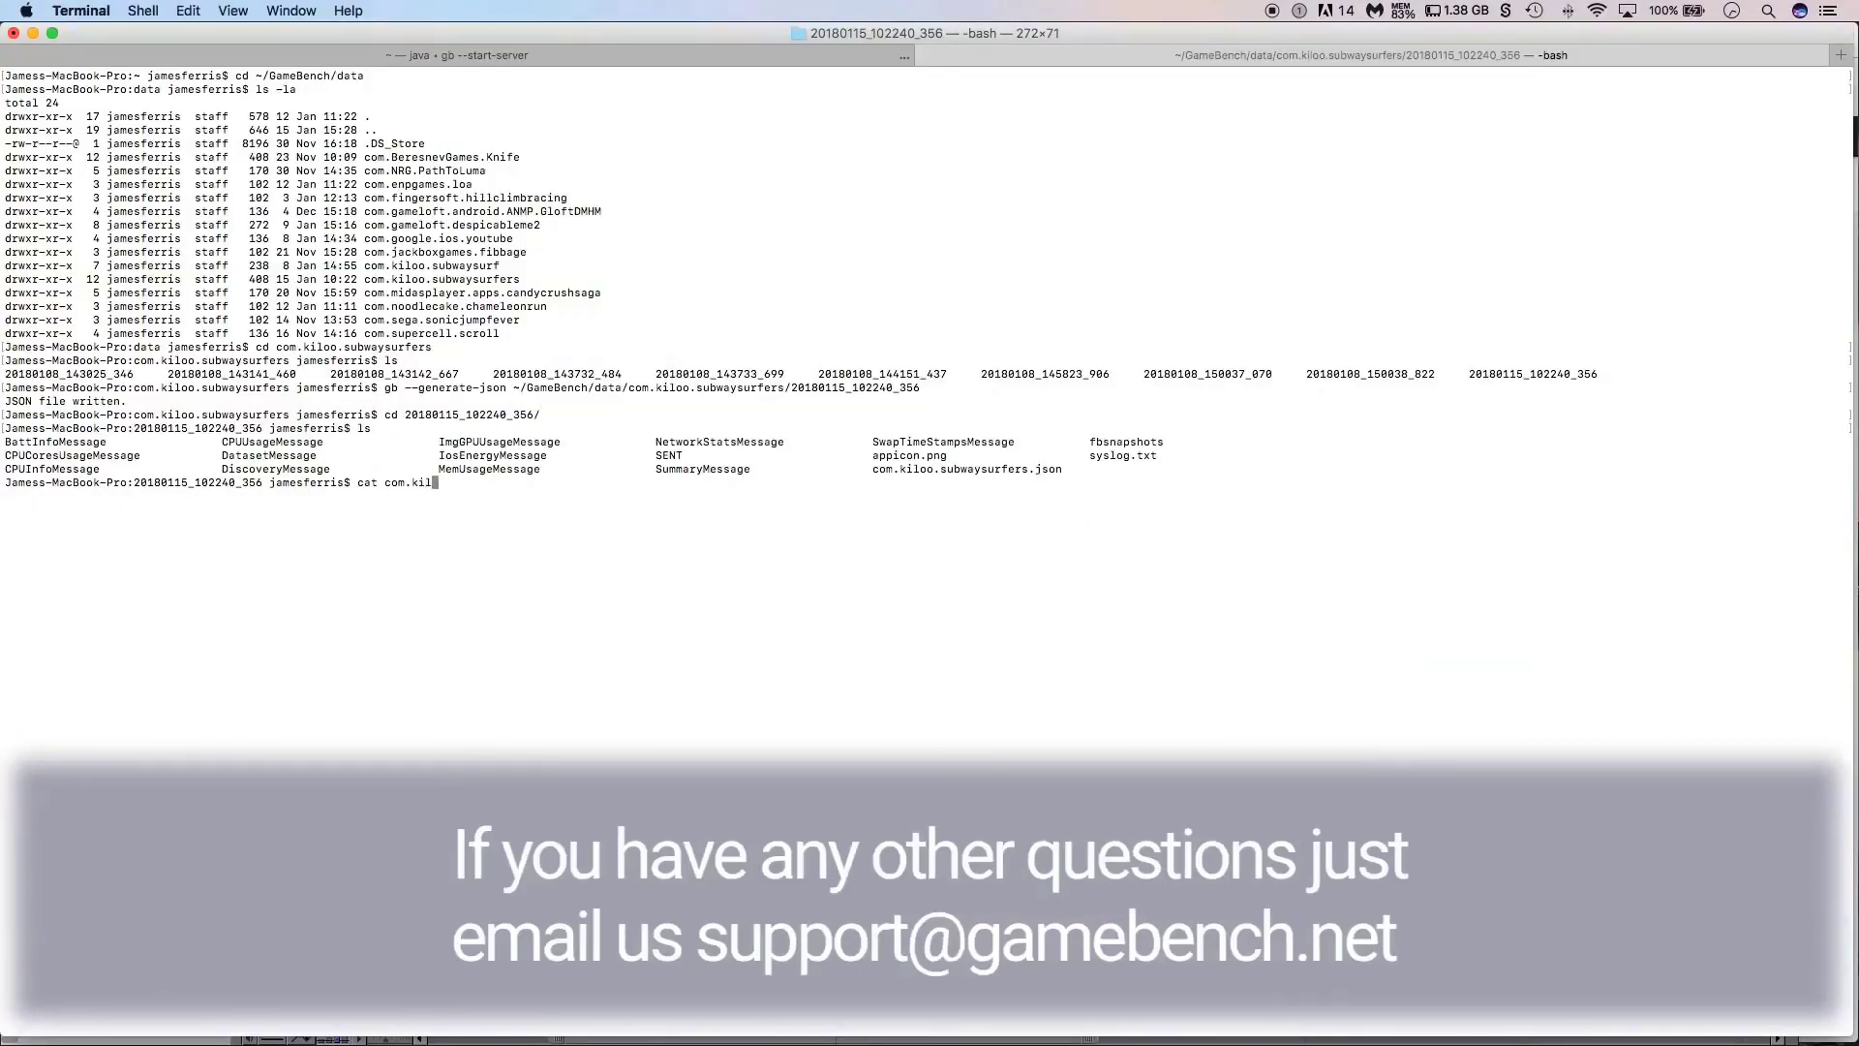
{"action": "type", "text": "oo.subwaysu"}
{"action": "key", "text": "Tab"}
{"action": "key", "text": "Return"}
{"action": "scroll", "coordinate": [1482, 477], "scroll_direction": "up", "scroll_amount": 10}
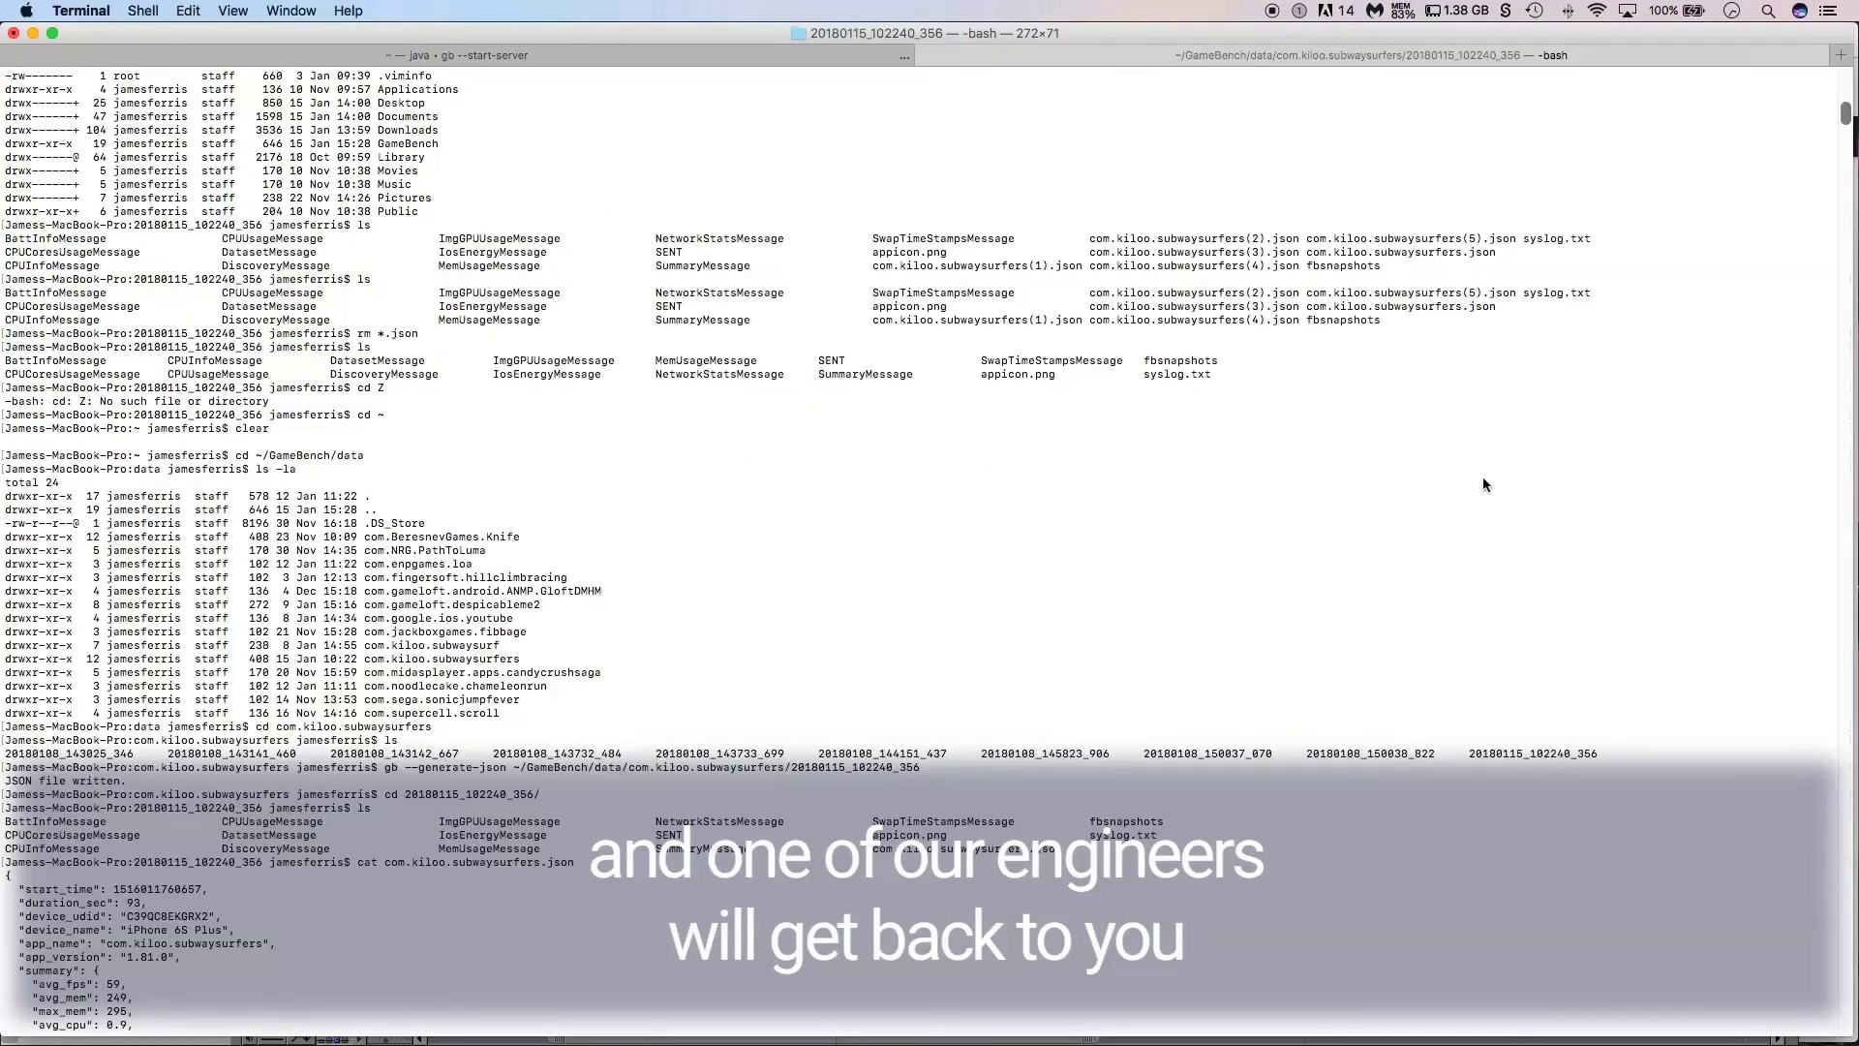
{"action": "scroll", "coordinate": [1445, 576], "scroll_direction": "down", "scroll_amount": 4}
{"action": "scroll", "coordinate": [1444, 582], "scroll_direction": "down", "scroll_amount": 4}
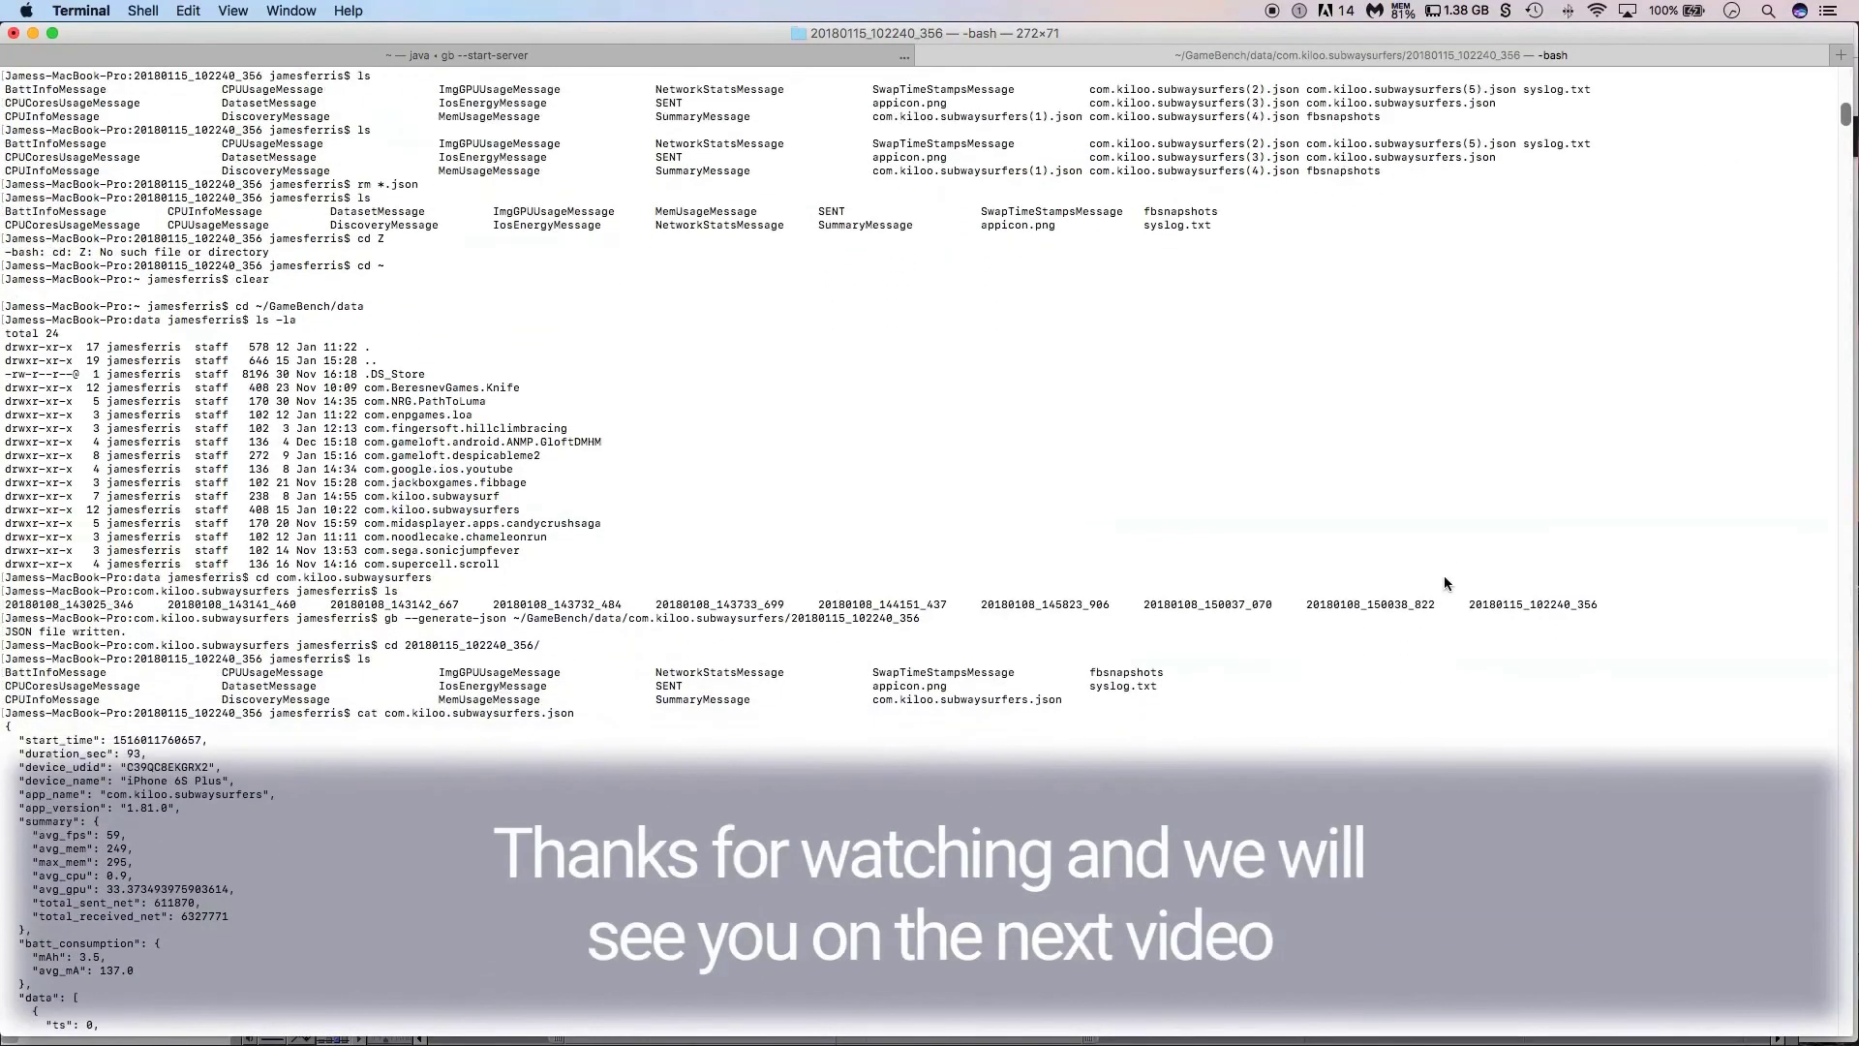